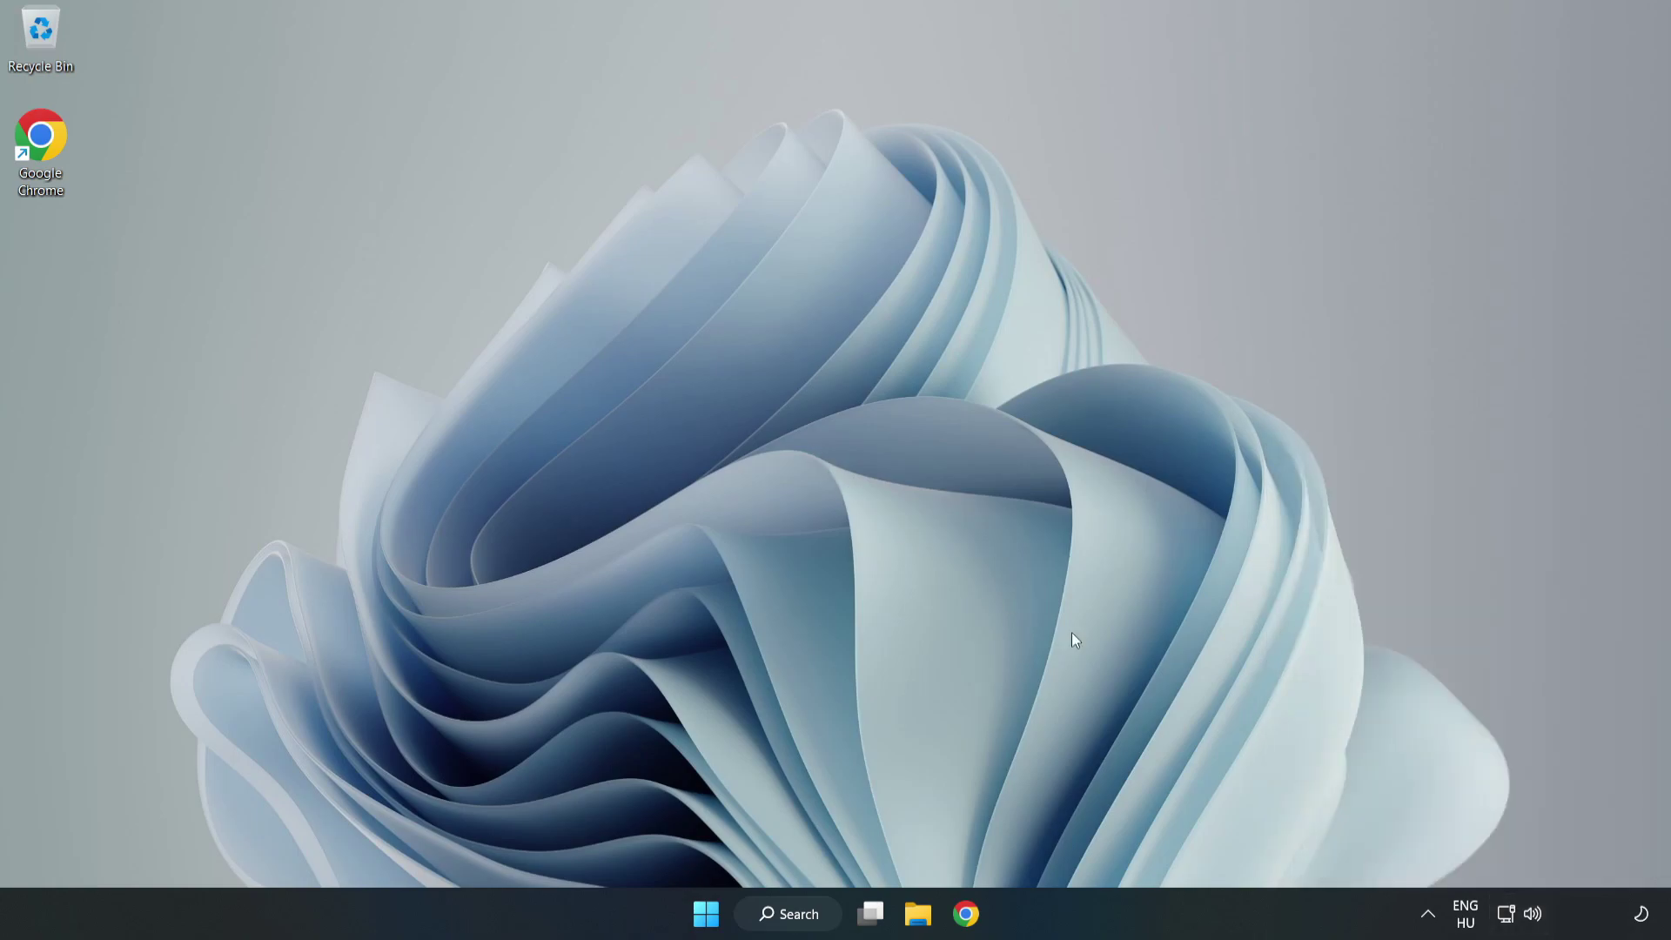
Step: Reset all sound devices and app volumes to recommended defaults in the volume mixer, then close Settings
right_click(1537, 921)
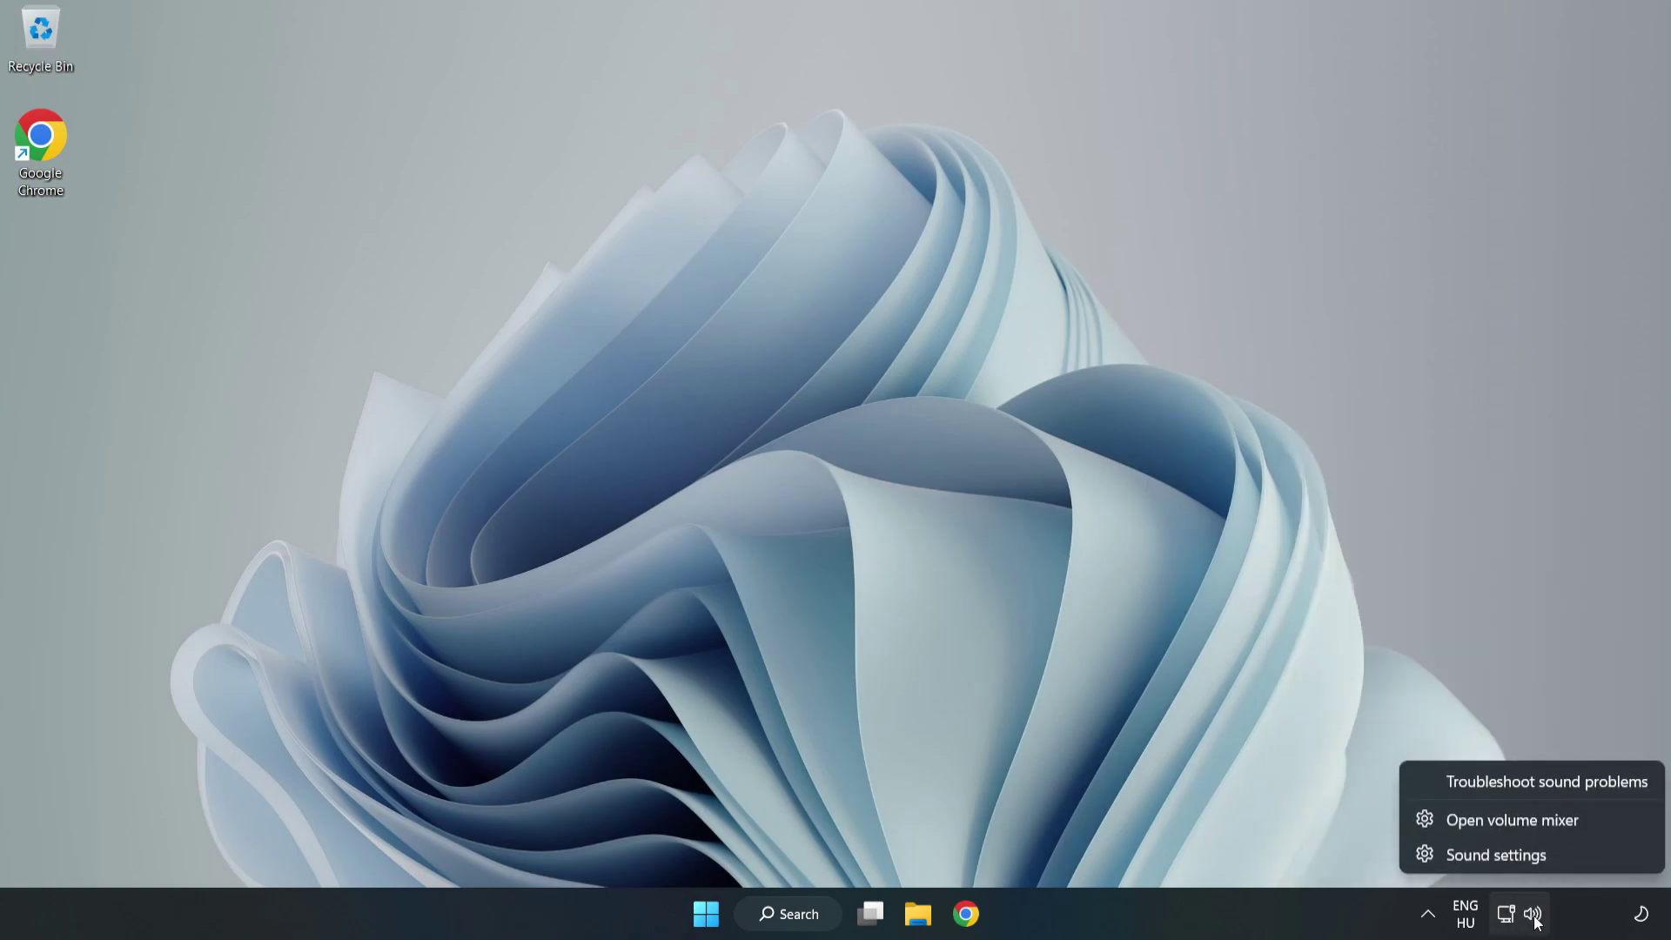
click(1603, 825)
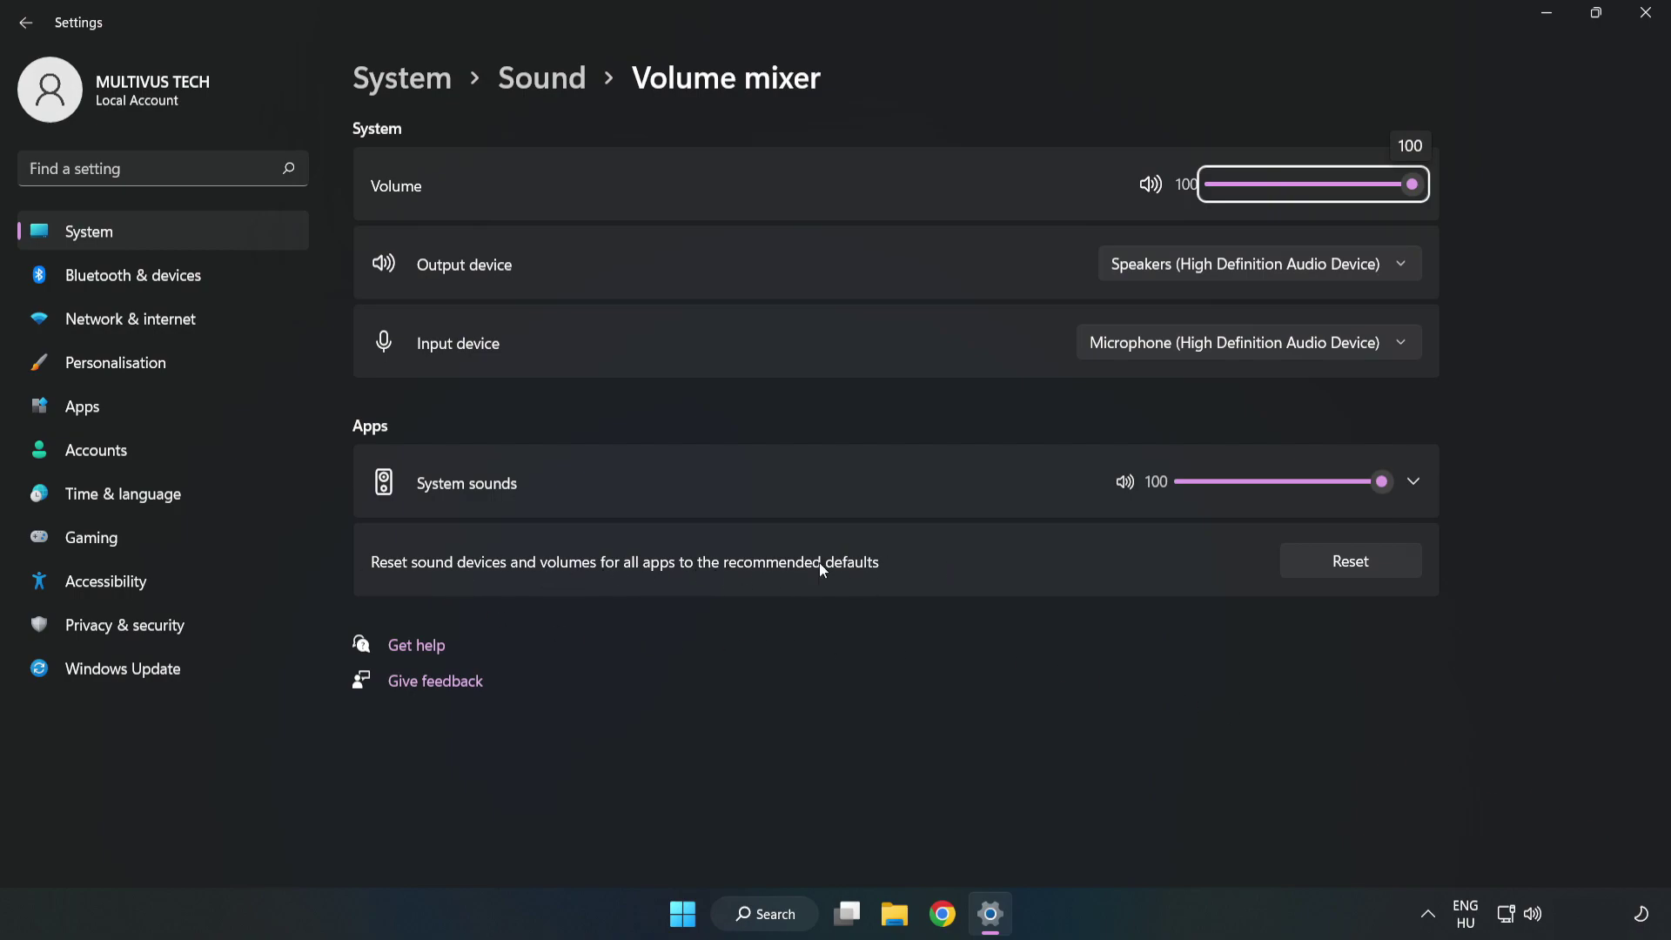
click(1370, 571)
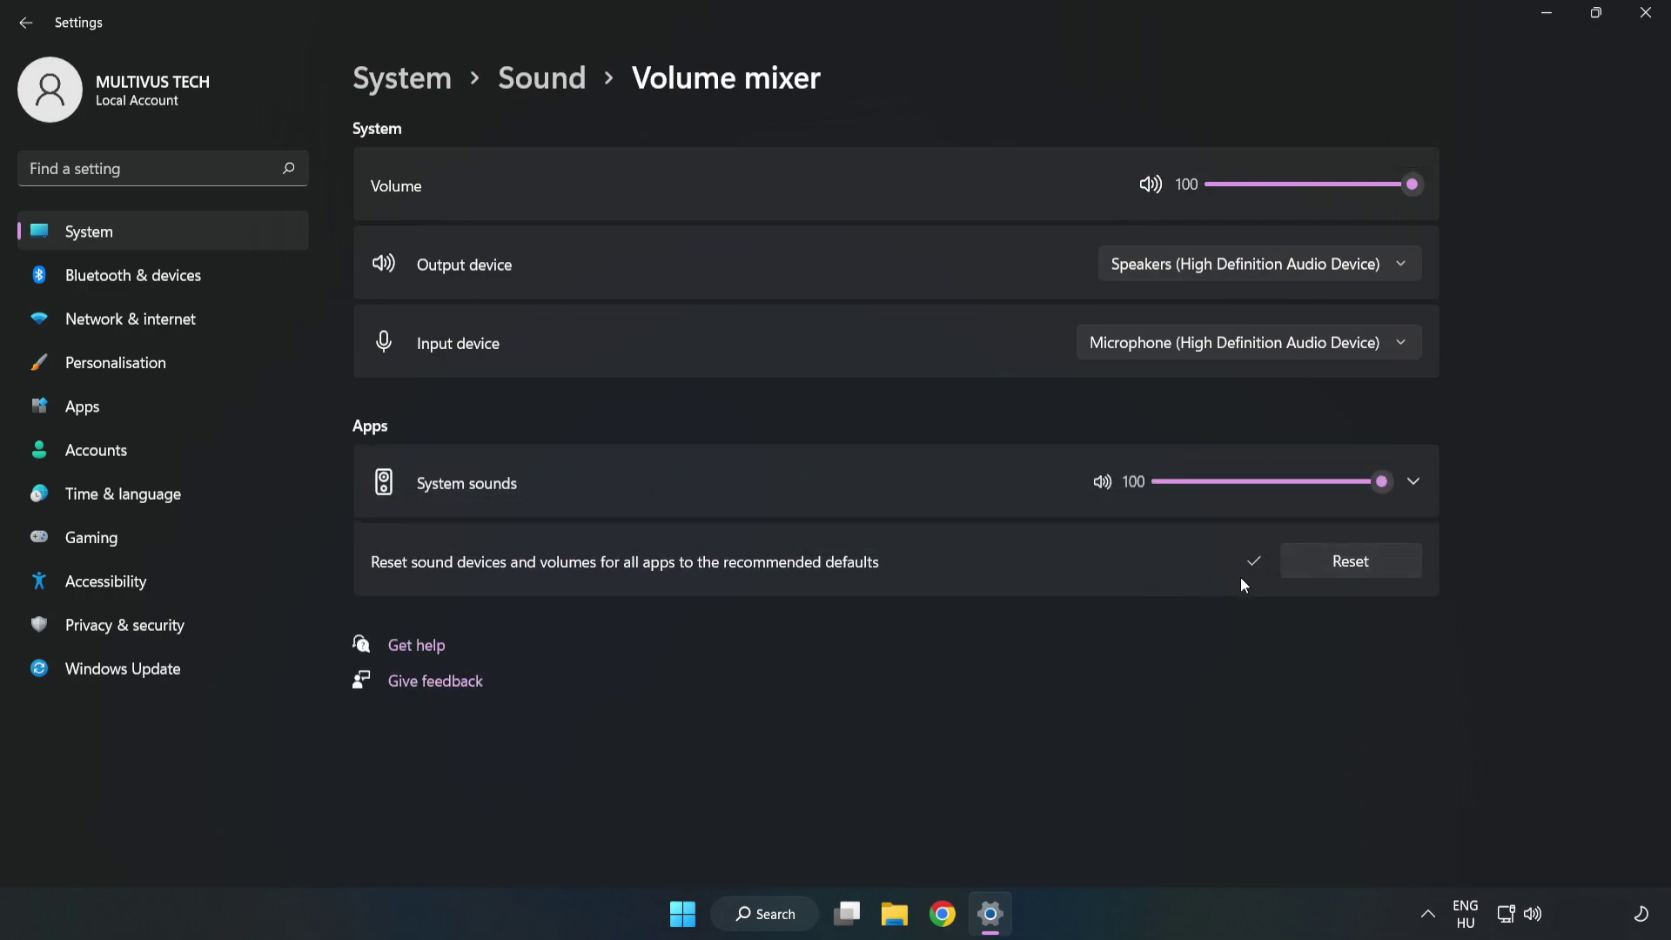
click(1644, 20)
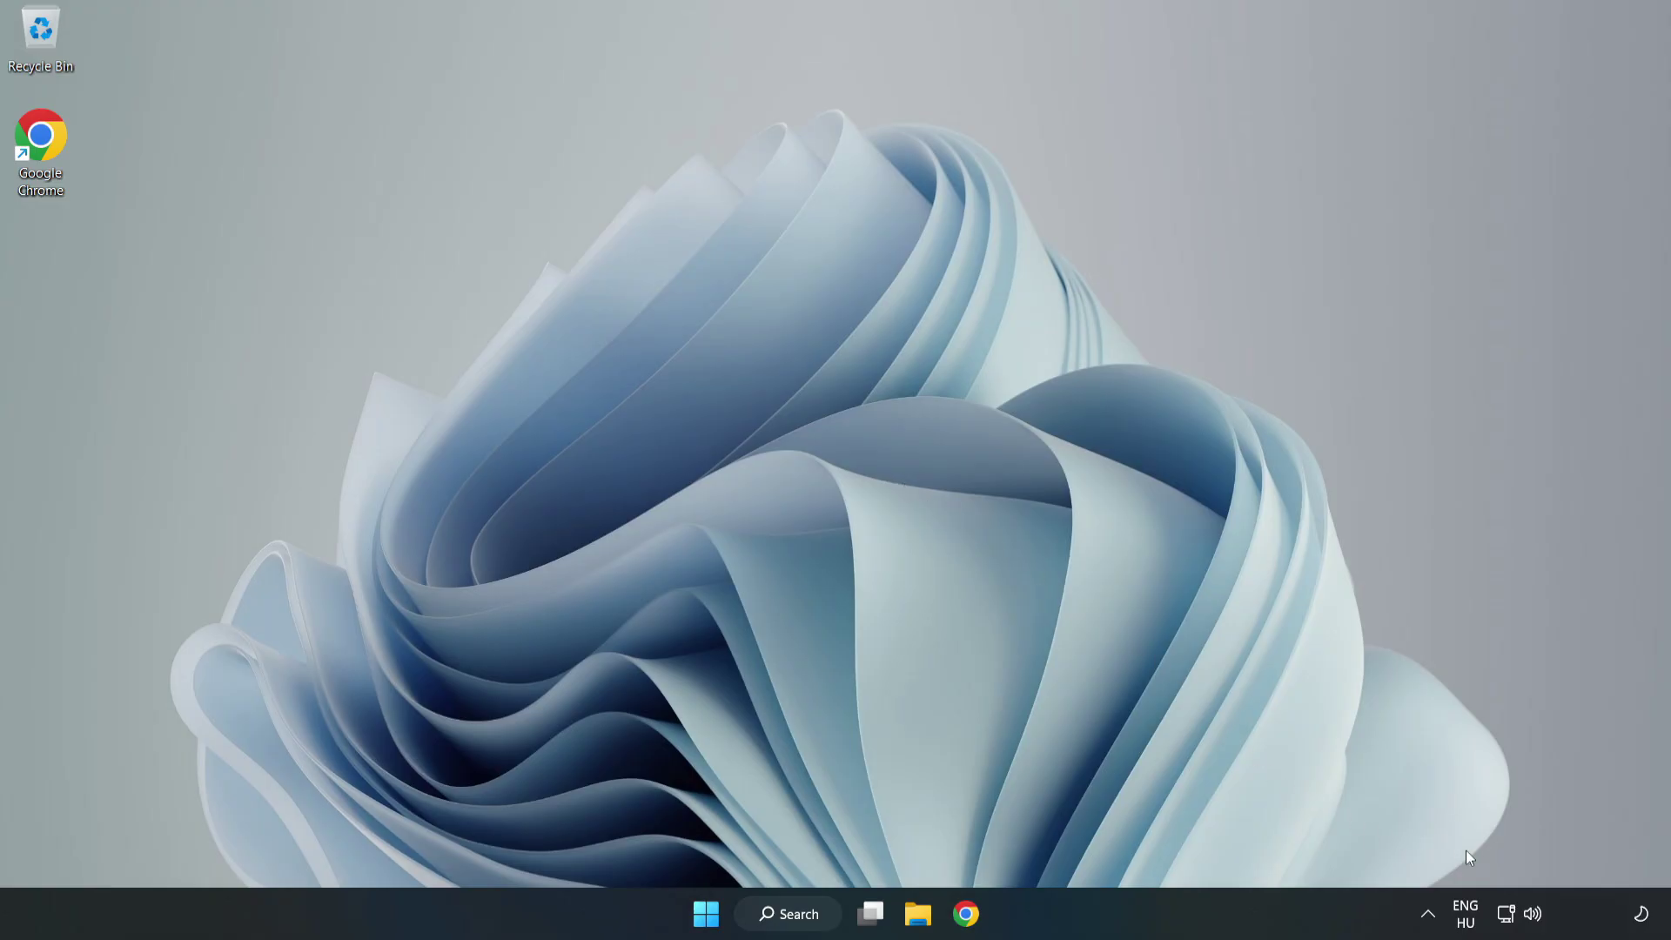
Step: Open Sound settings from the tray, set output volume to 100, and scroll to Advanced
right_click(1535, 916)
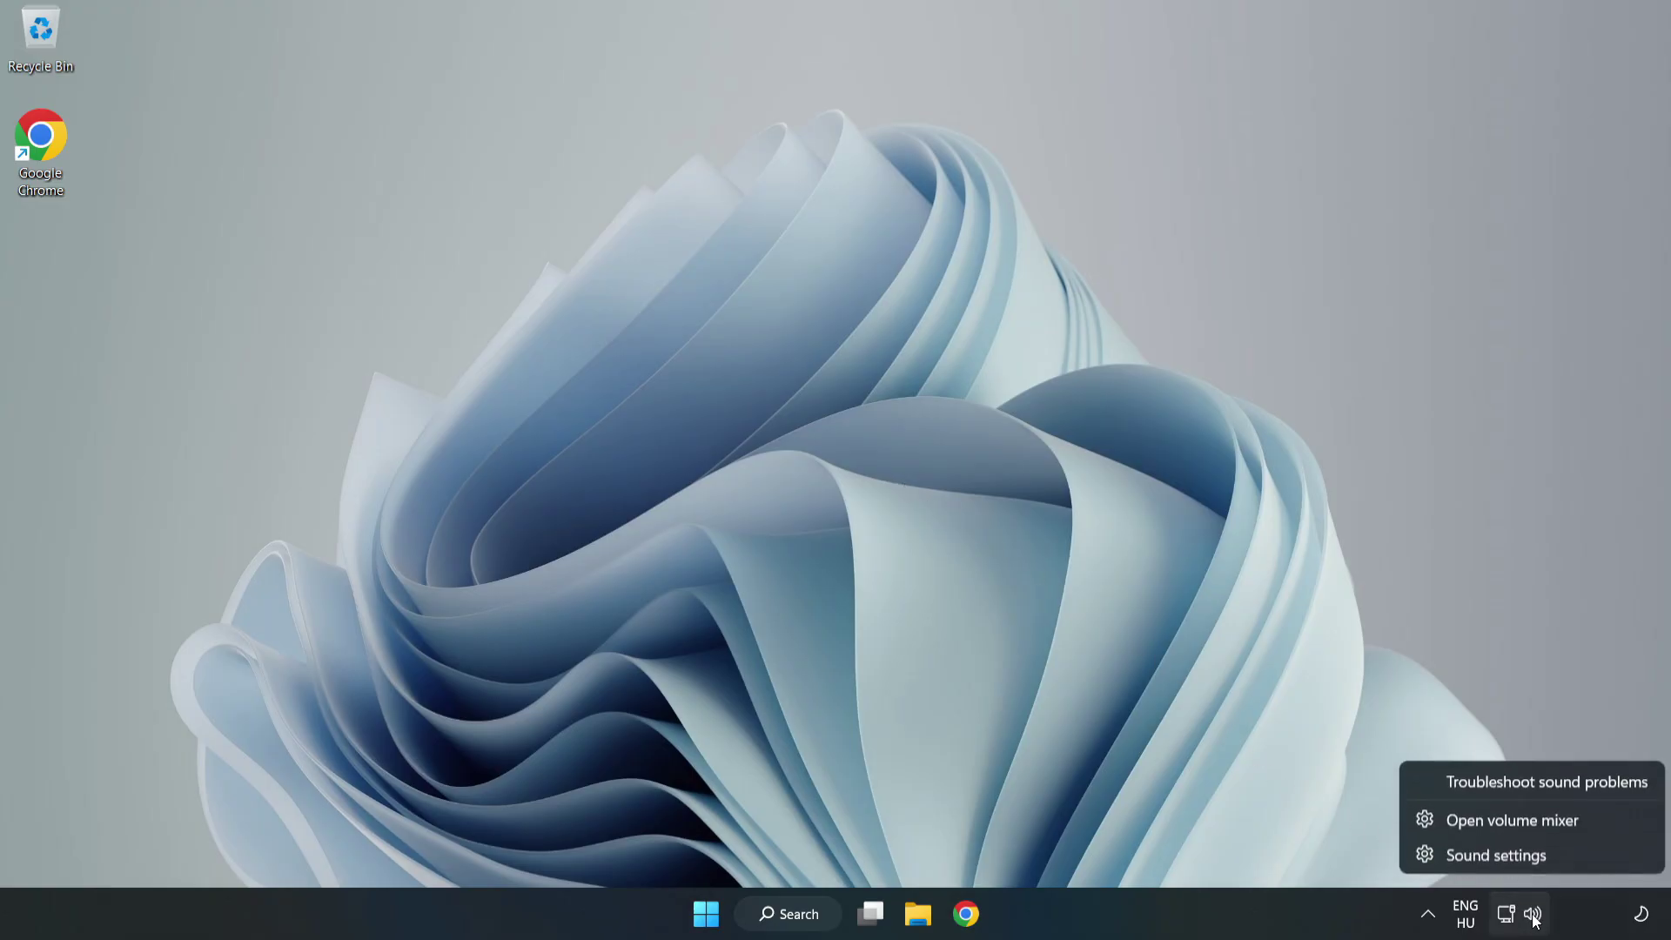
click(1557, 861)
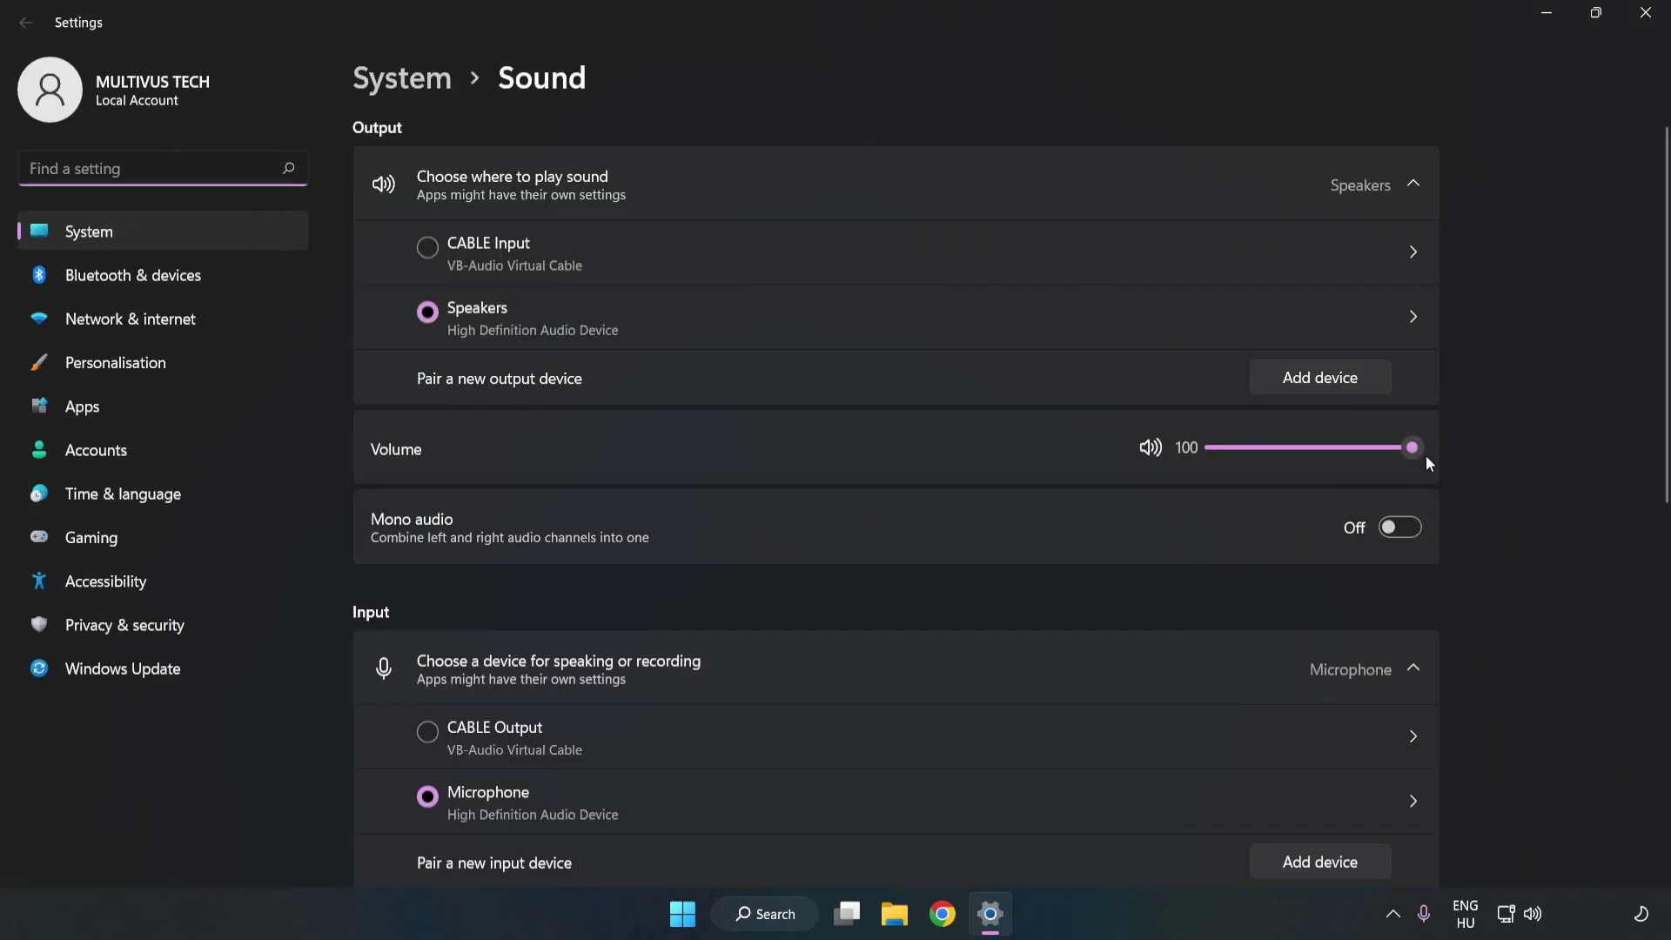
drag(1408, 449, 1572, 445)
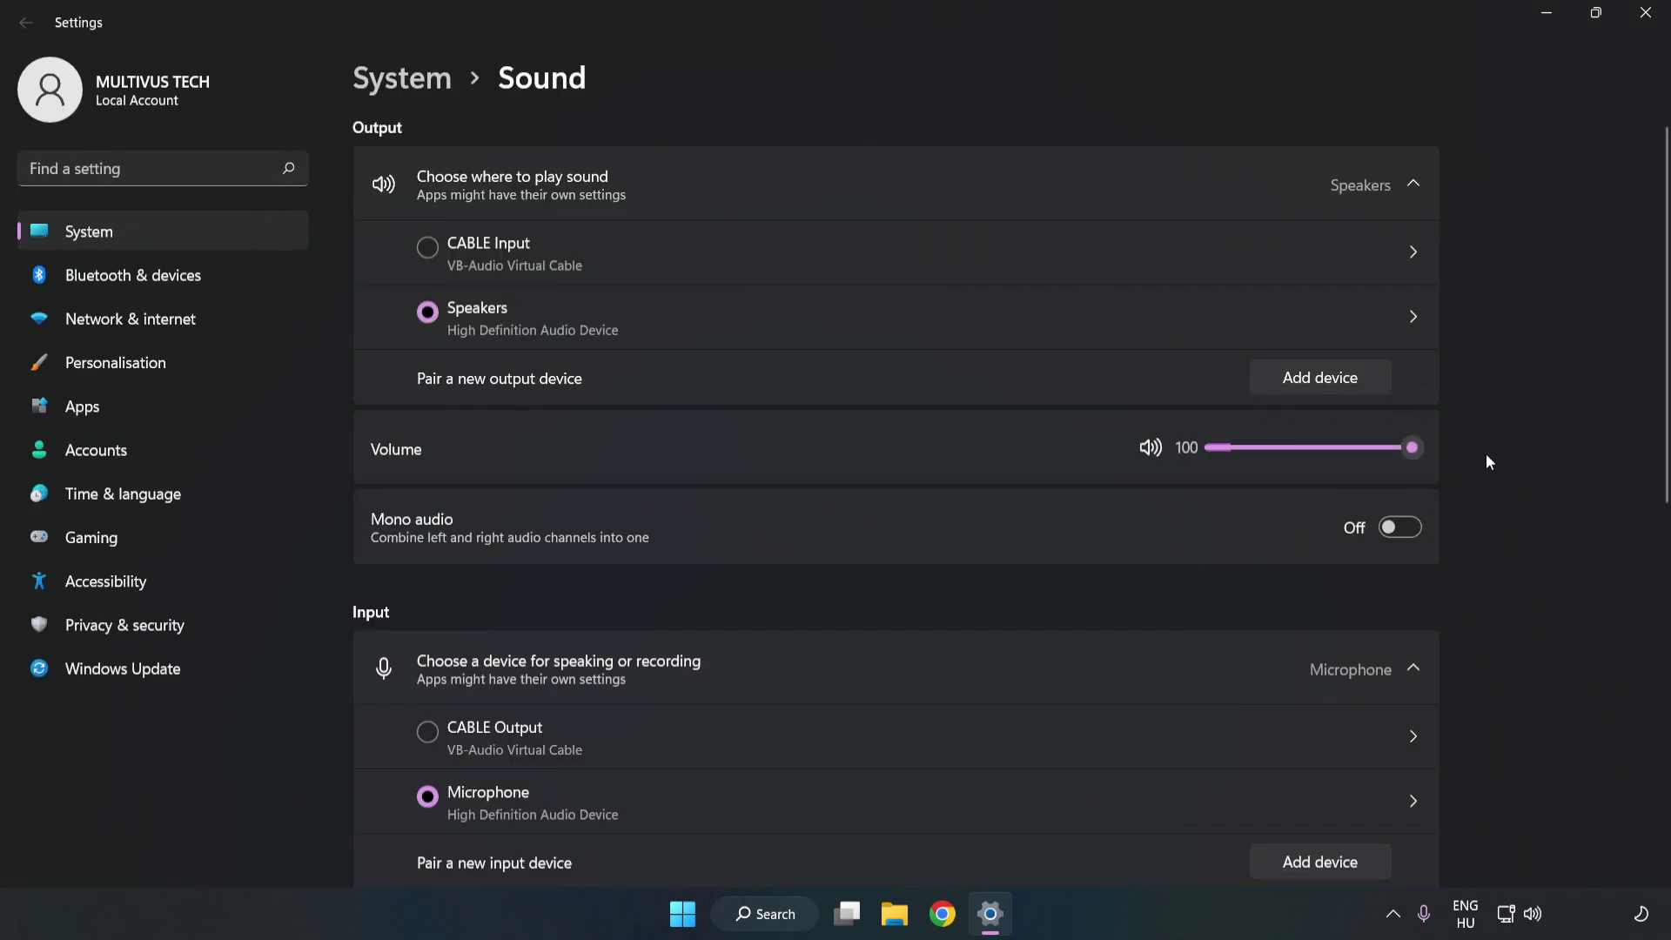
scroll(1631, 422, down, 5)
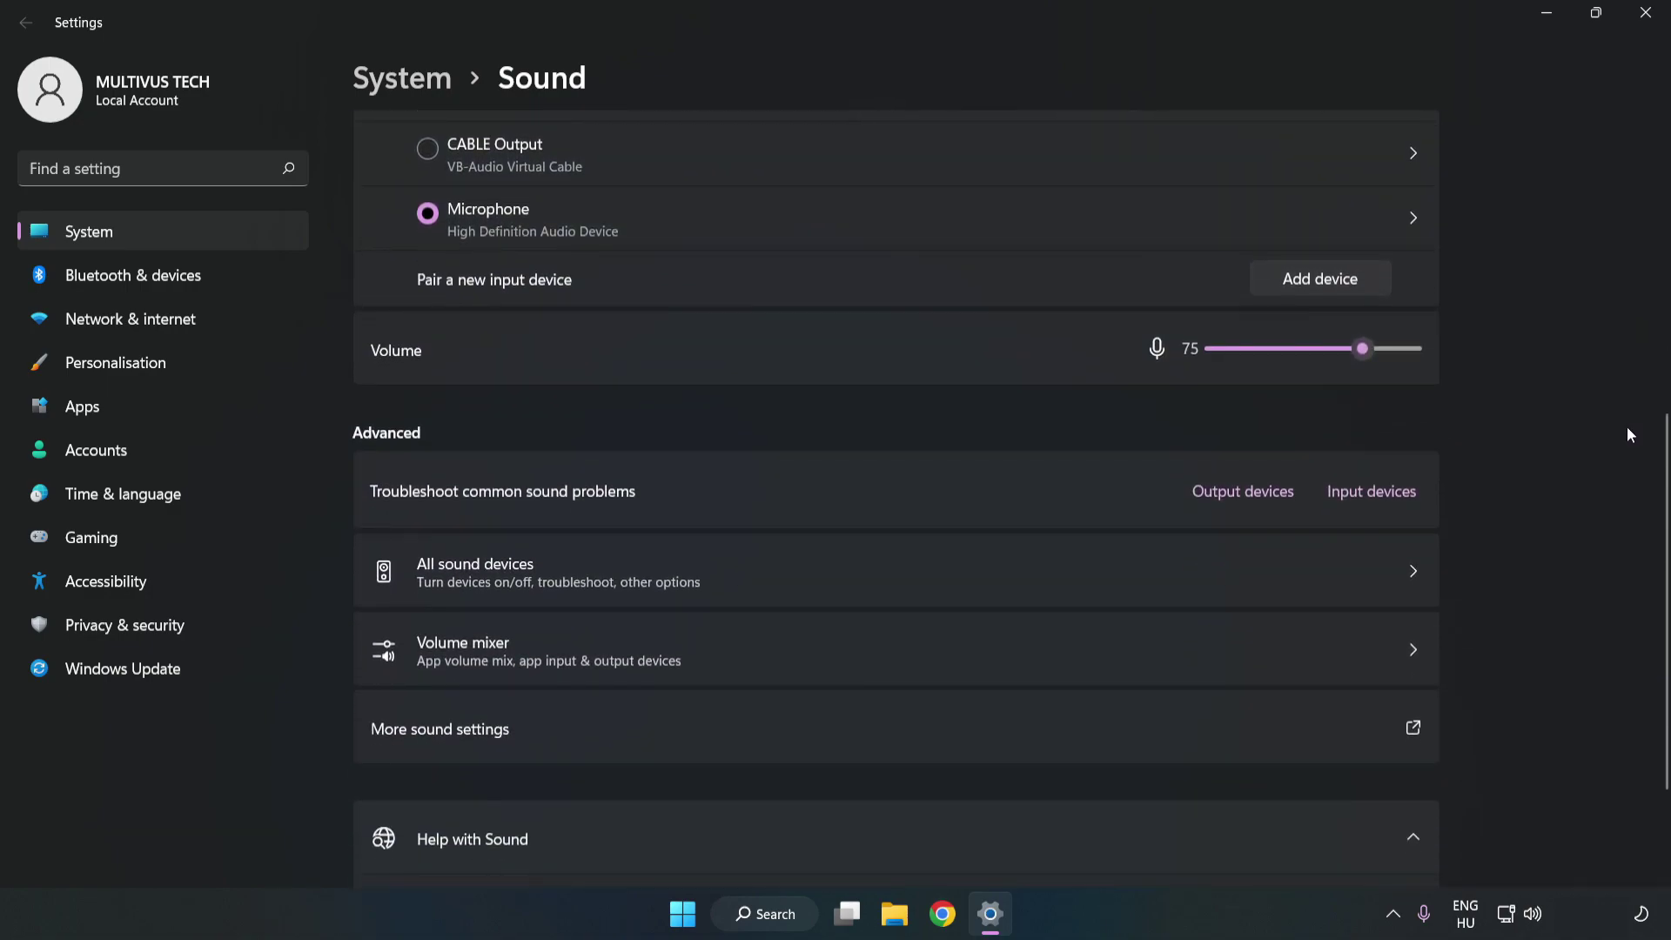
scroll(1627, 431, down, 1)
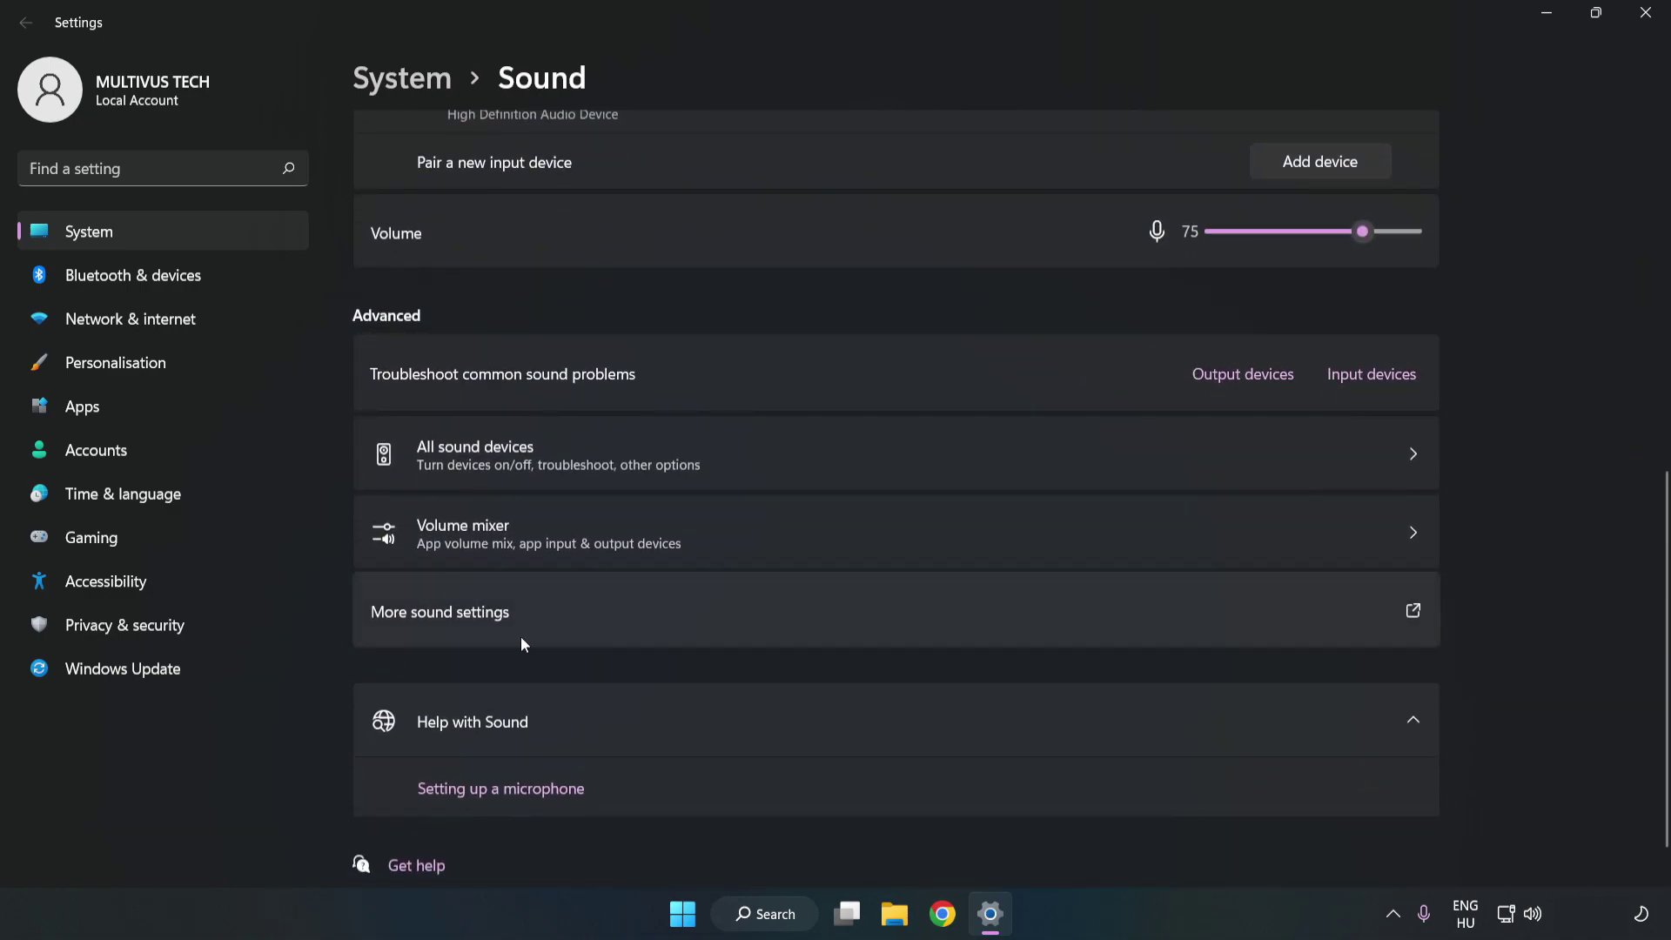
Step: Open the classic Sound panel and disable the CABLE Input playback device, leaving Speakers selected
click(726, 623)
drag(354, 118, 864, 216)
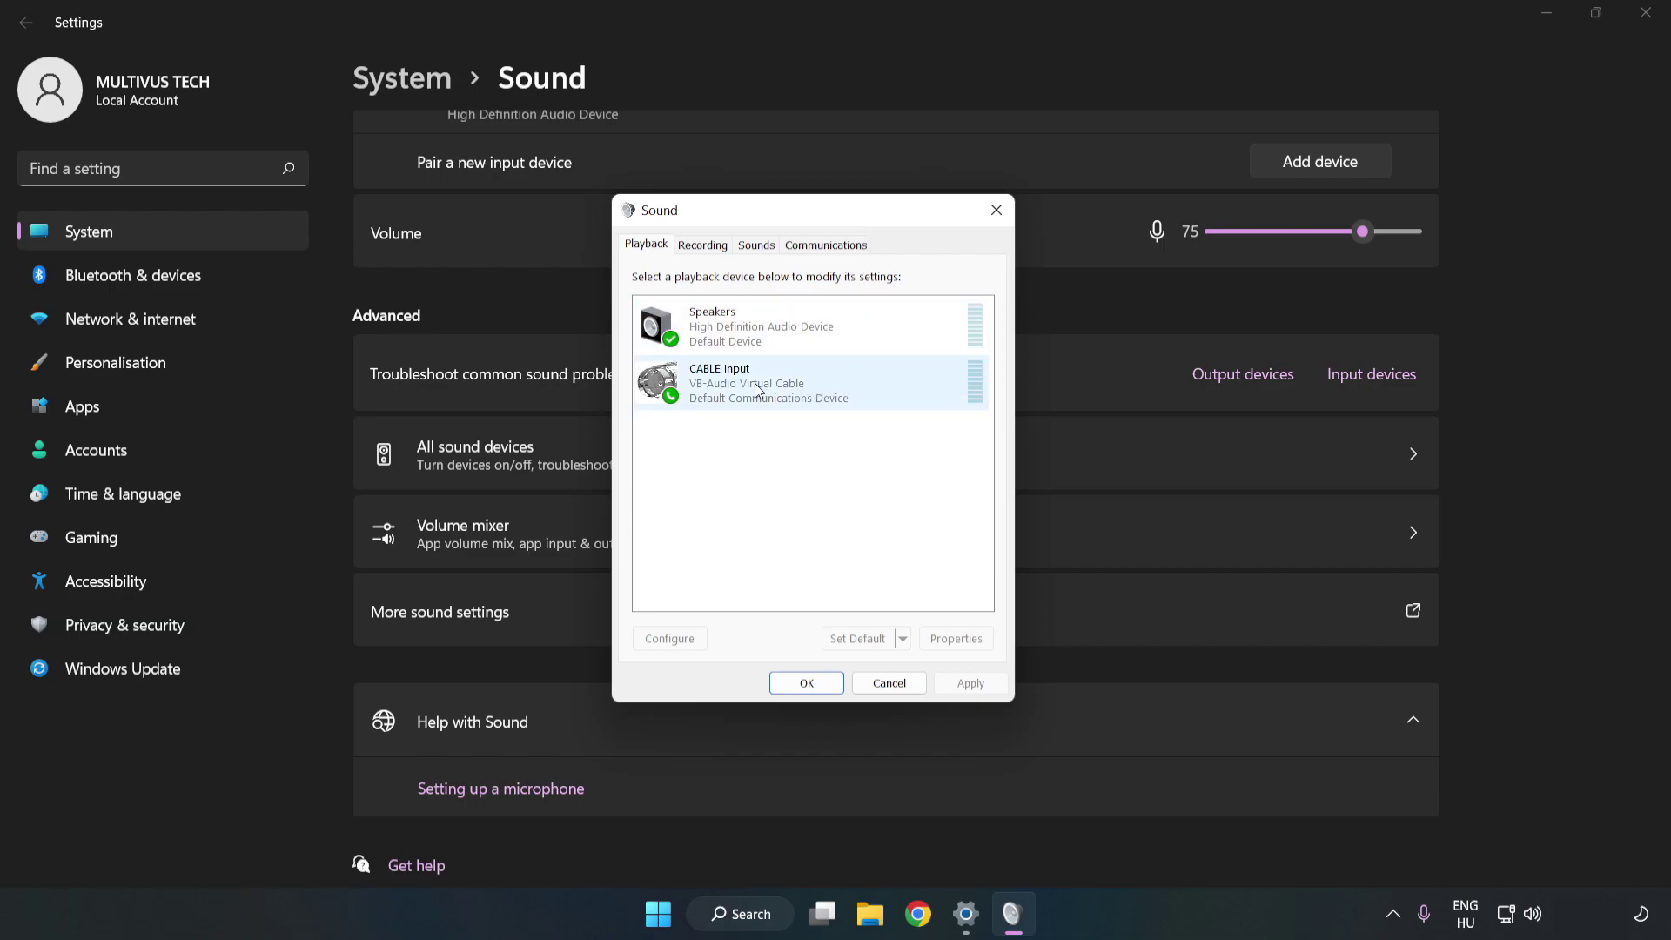
click(710, 376)
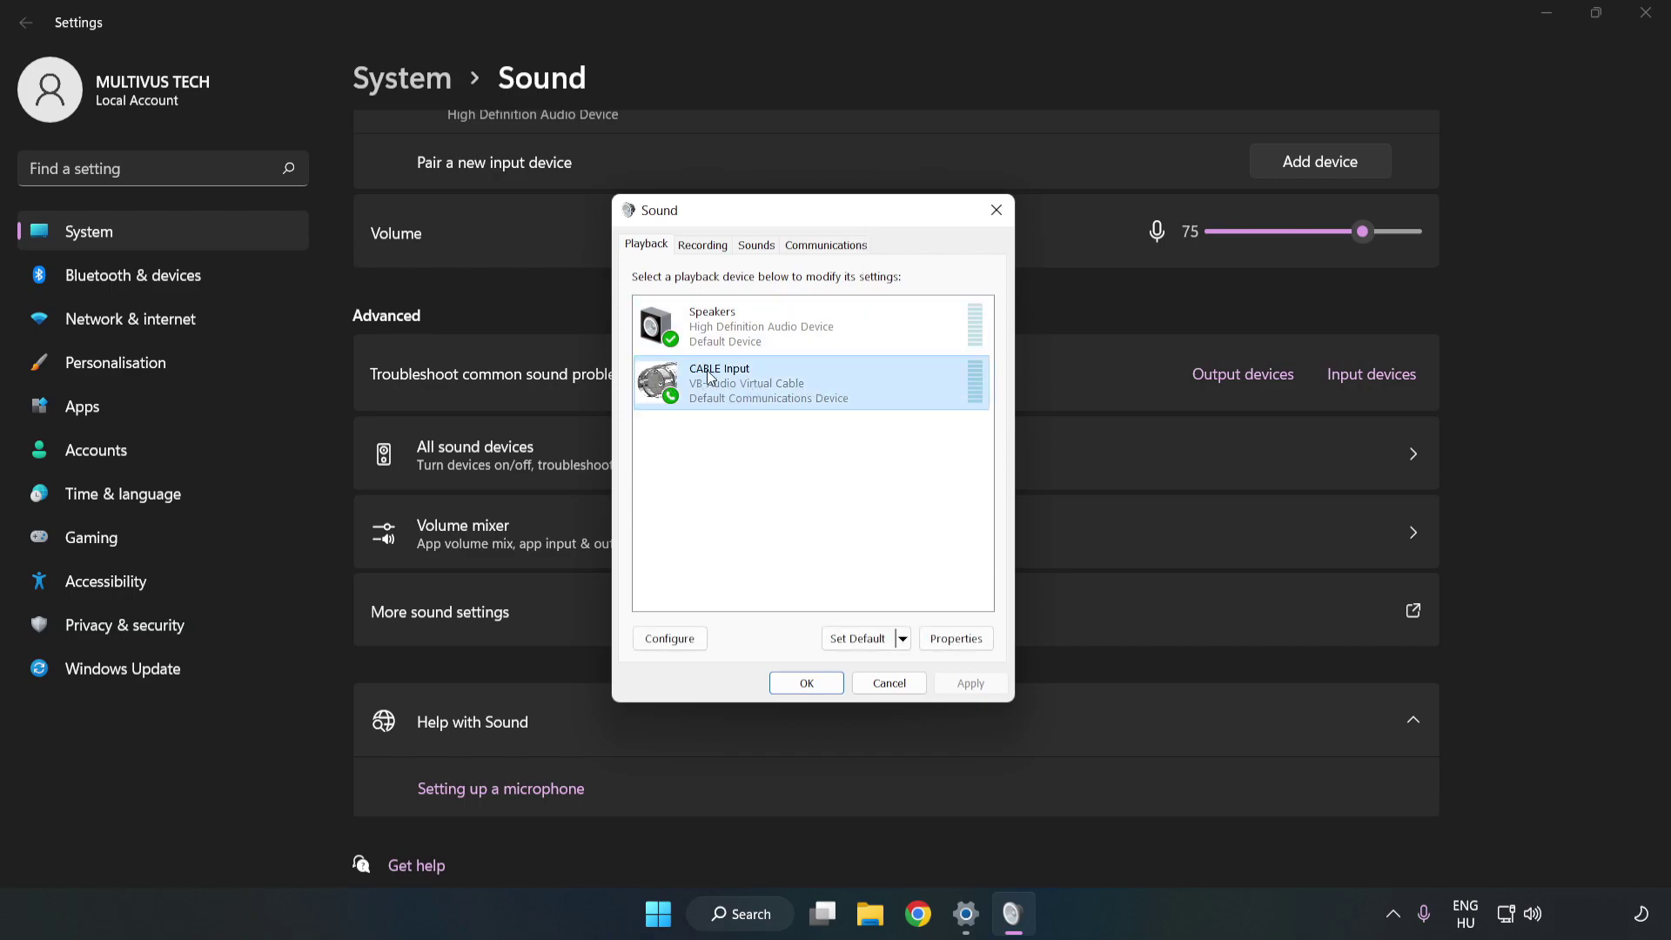
right_click(837, 383)
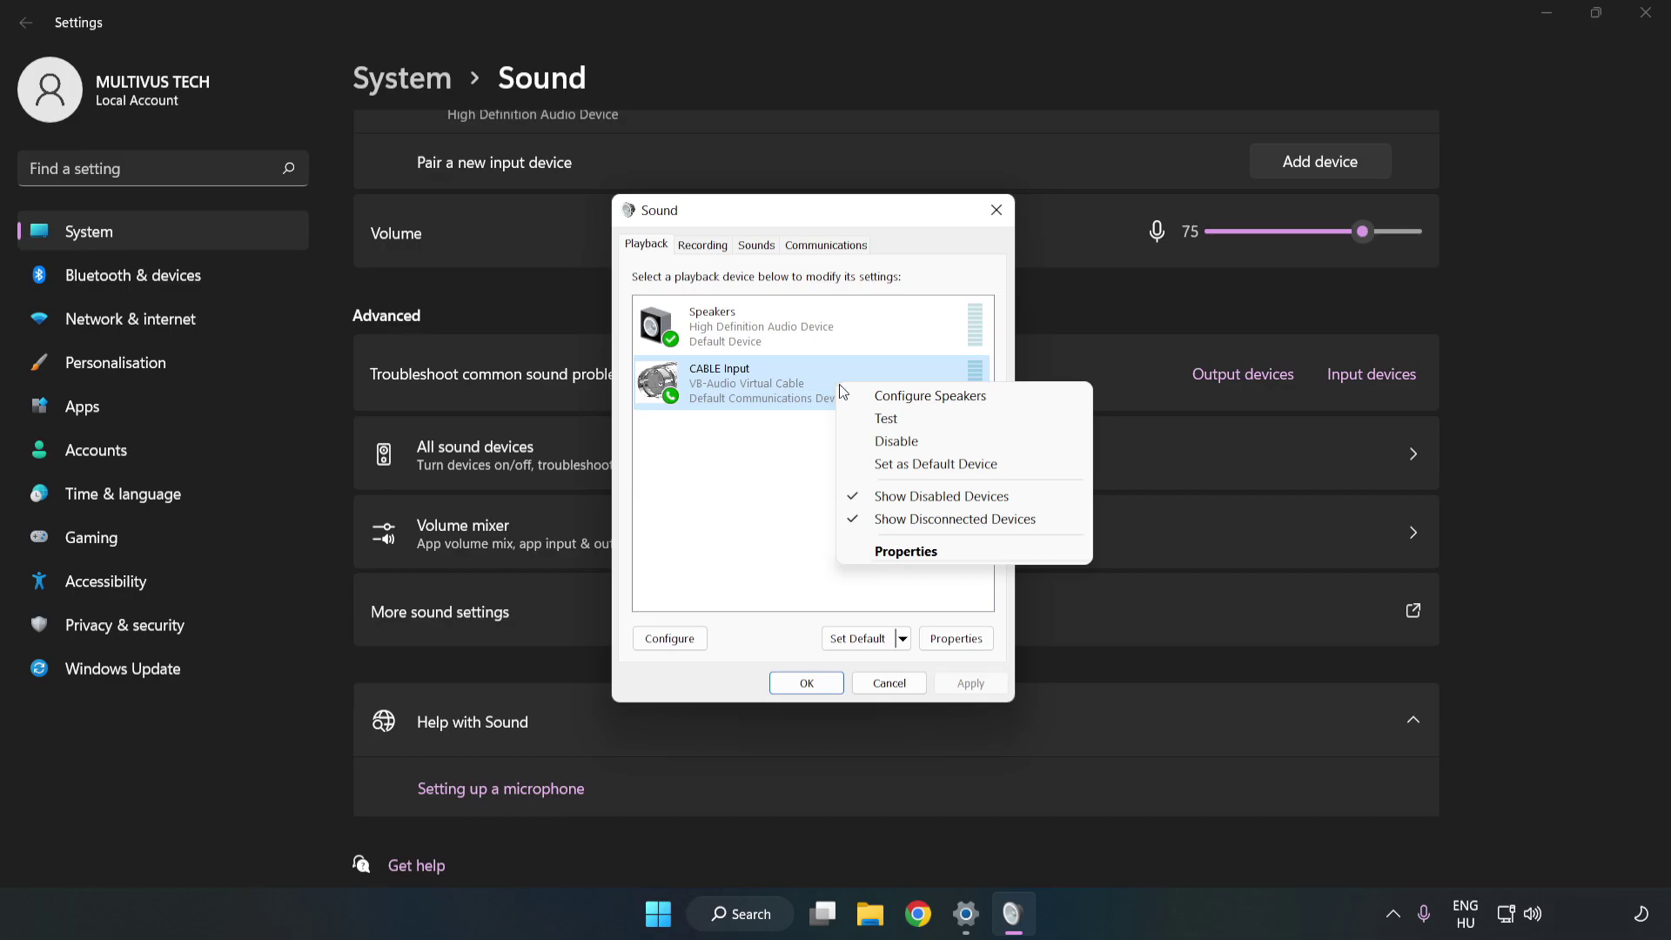
click(935, 441)
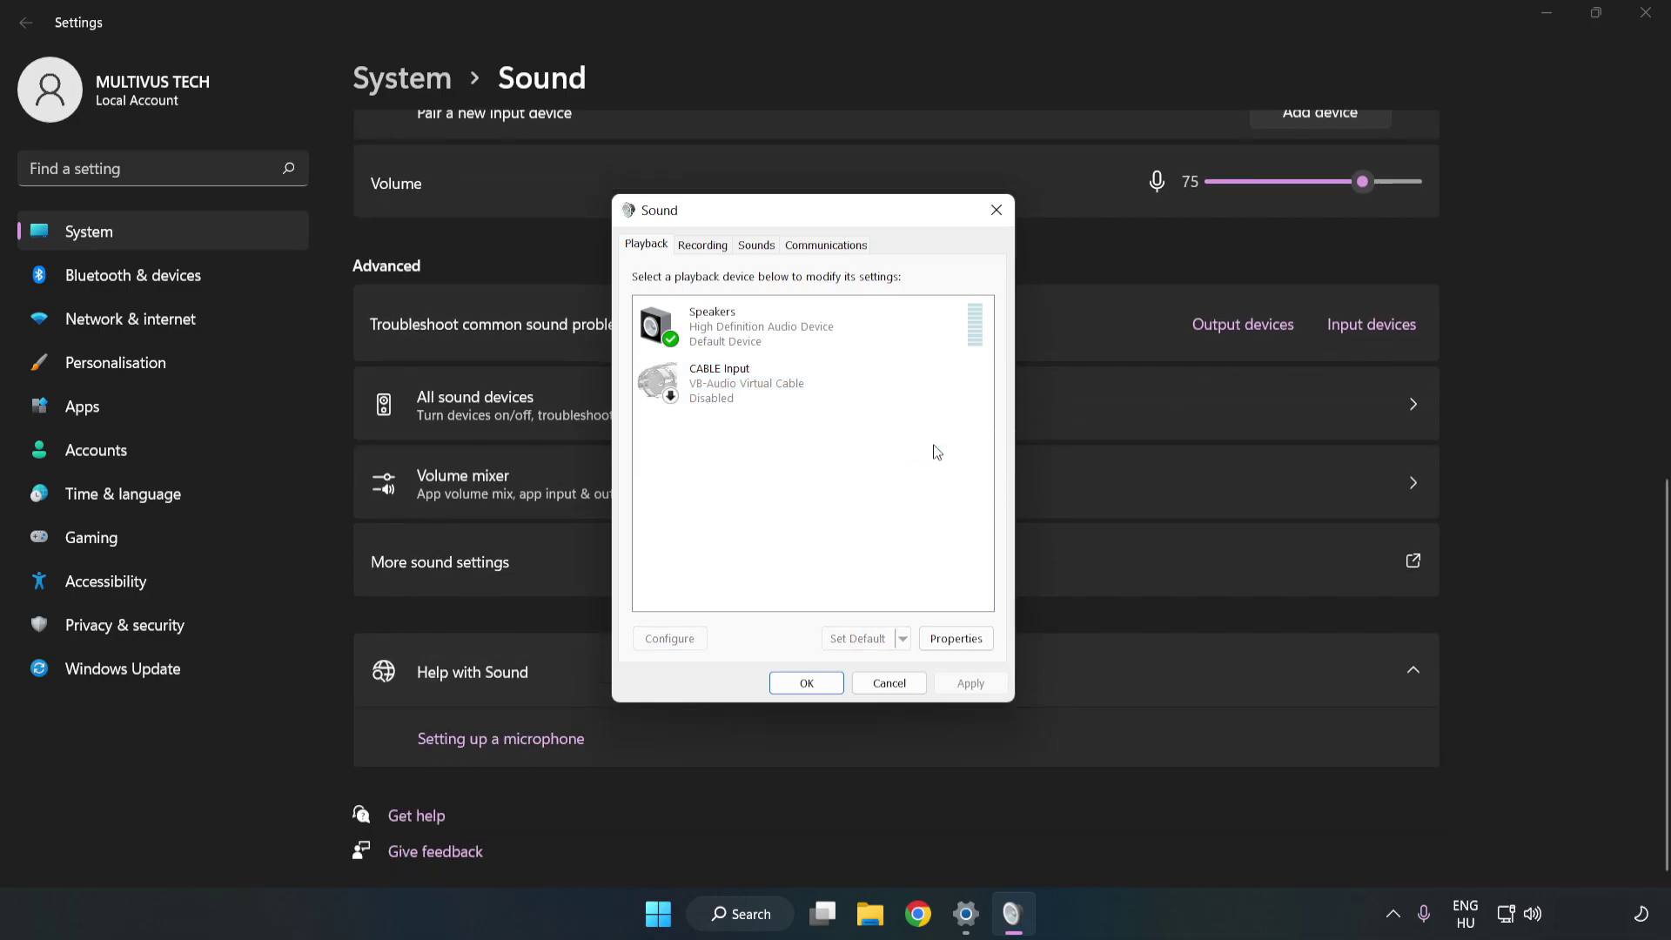
click(774, 344)
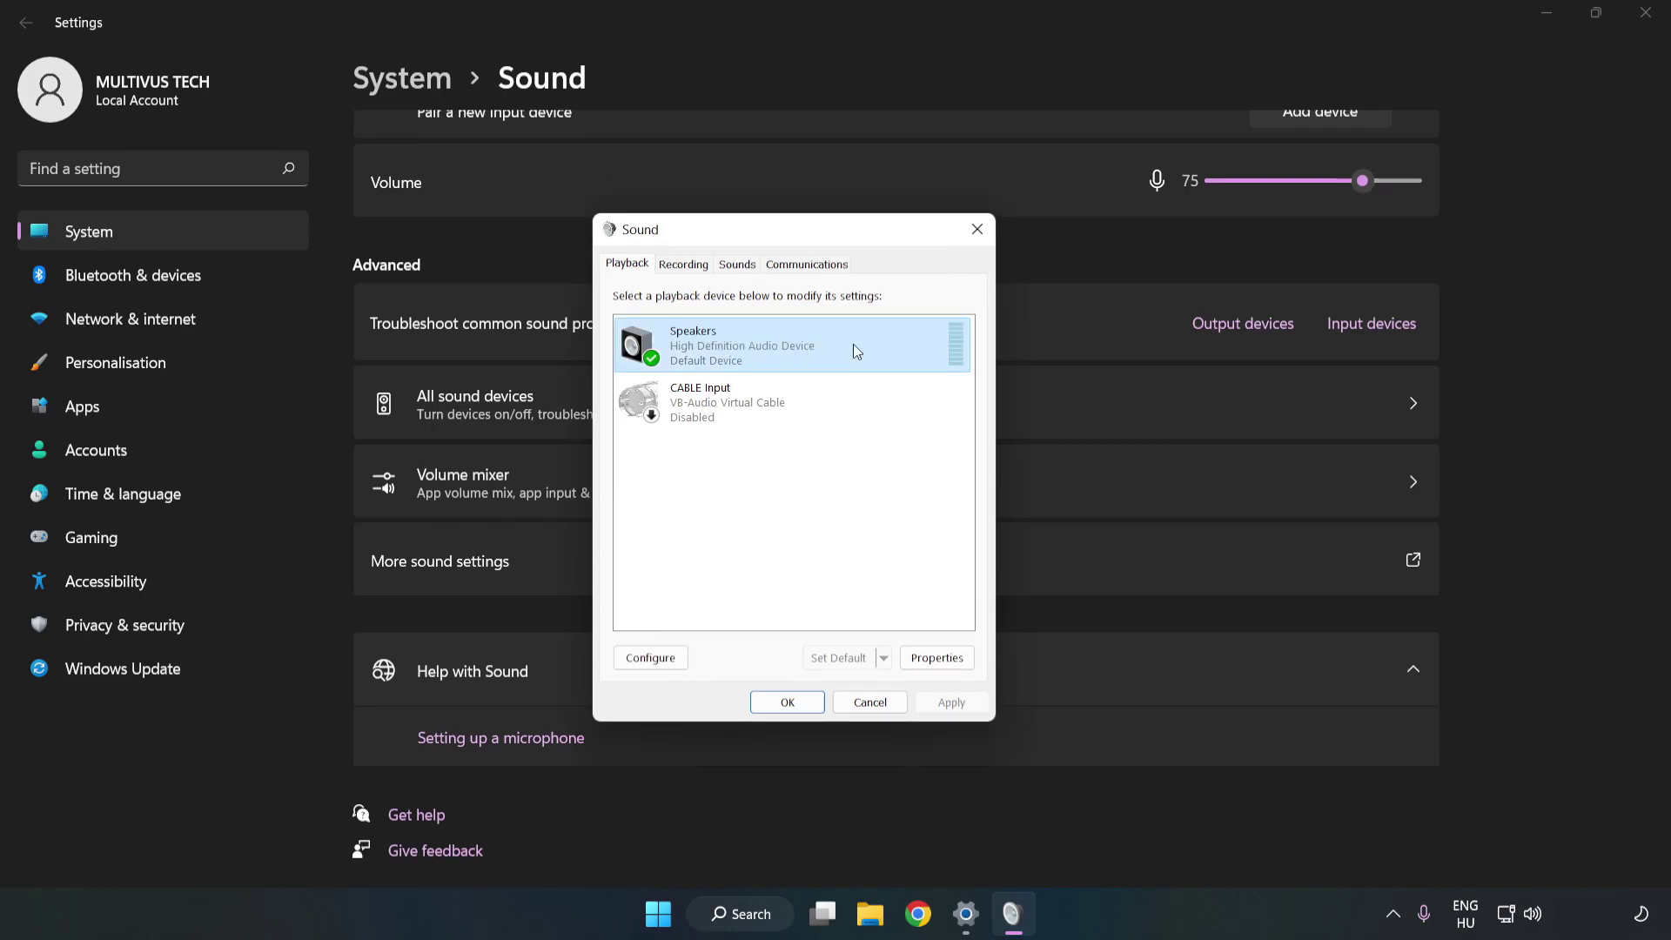
right_click(853, 344)
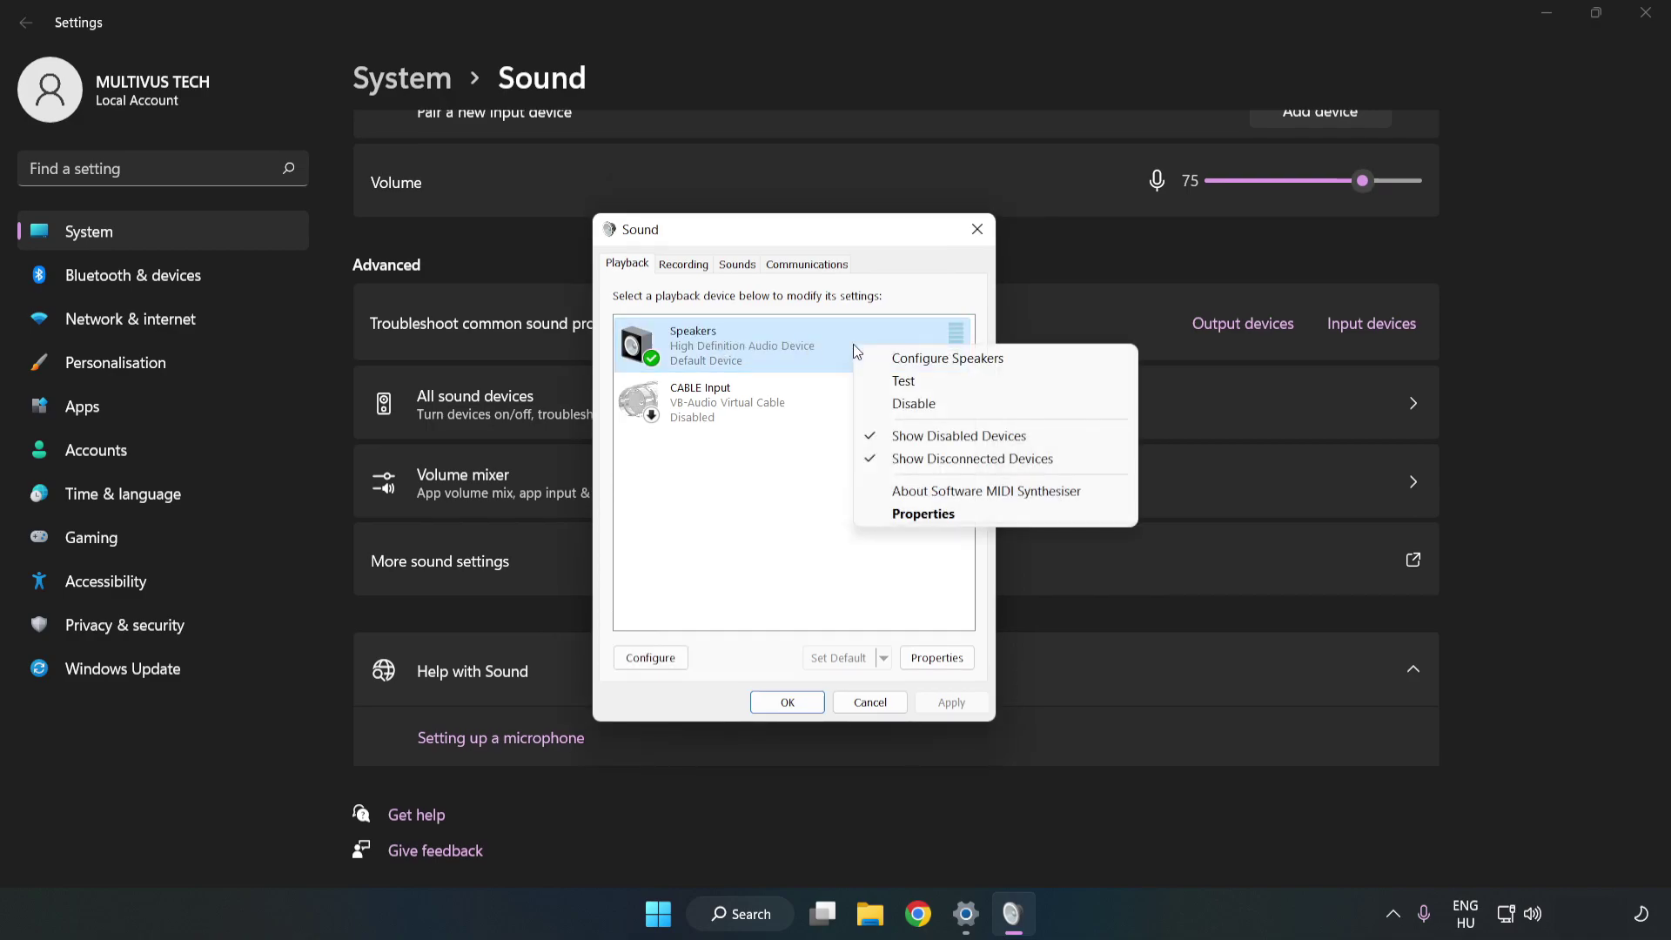
Step: Configure the Speakers as 7.1 Surround, keeping all optional speakers, and finish the wizard
click(950, 359)
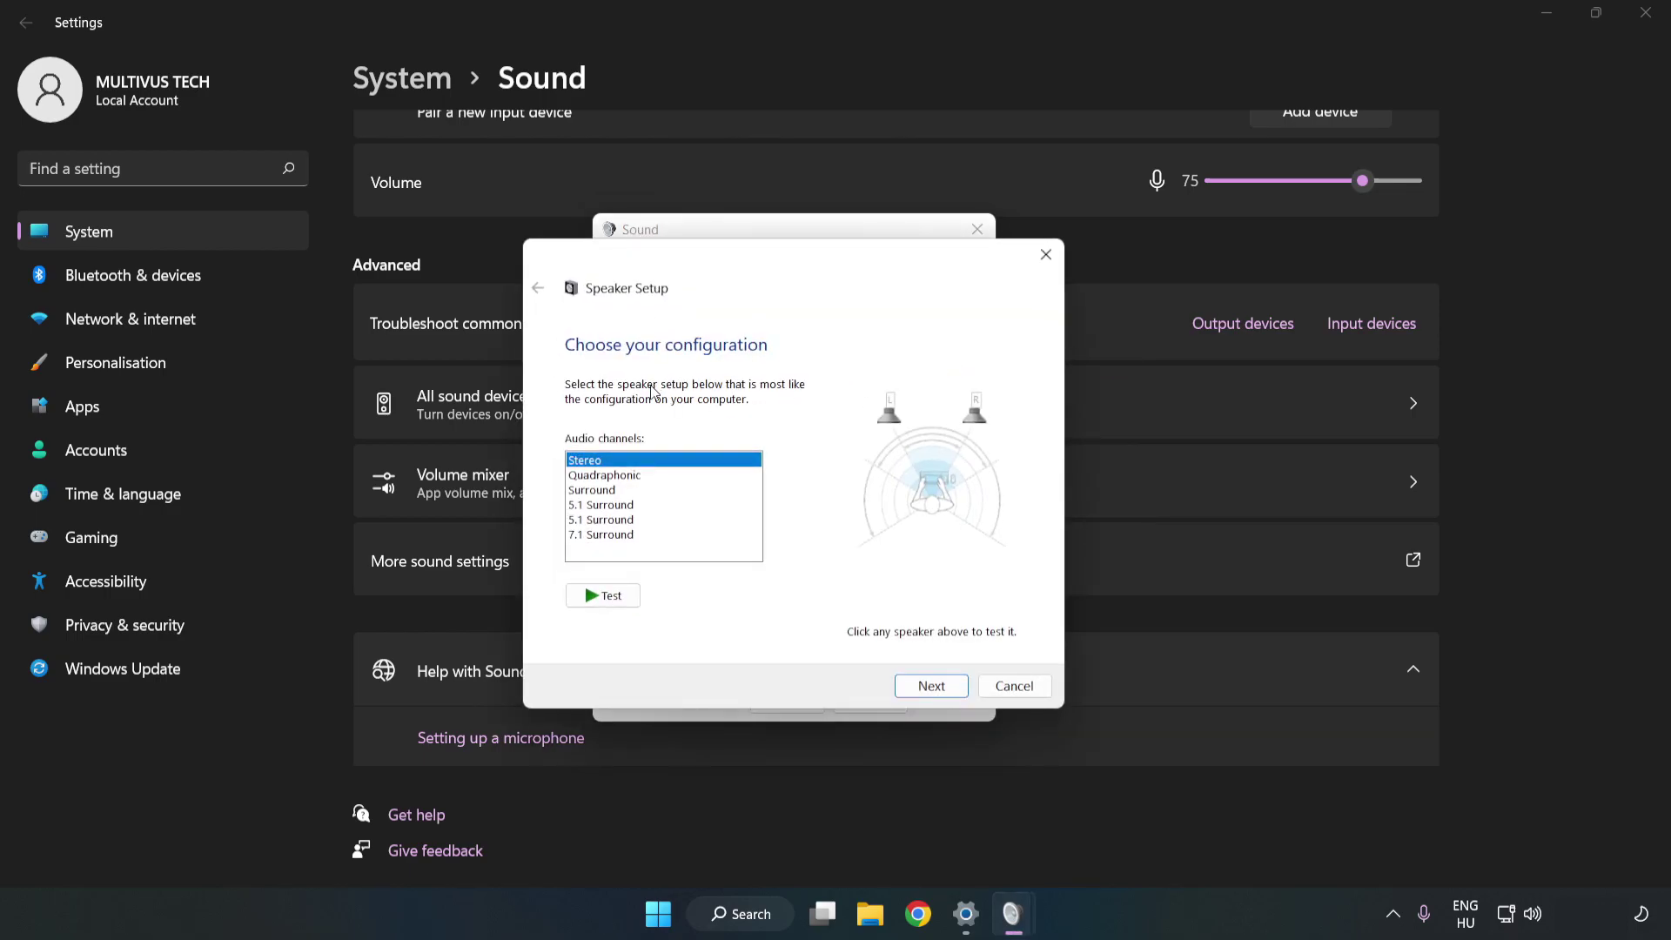
click(615, 478)
click(614, 535)
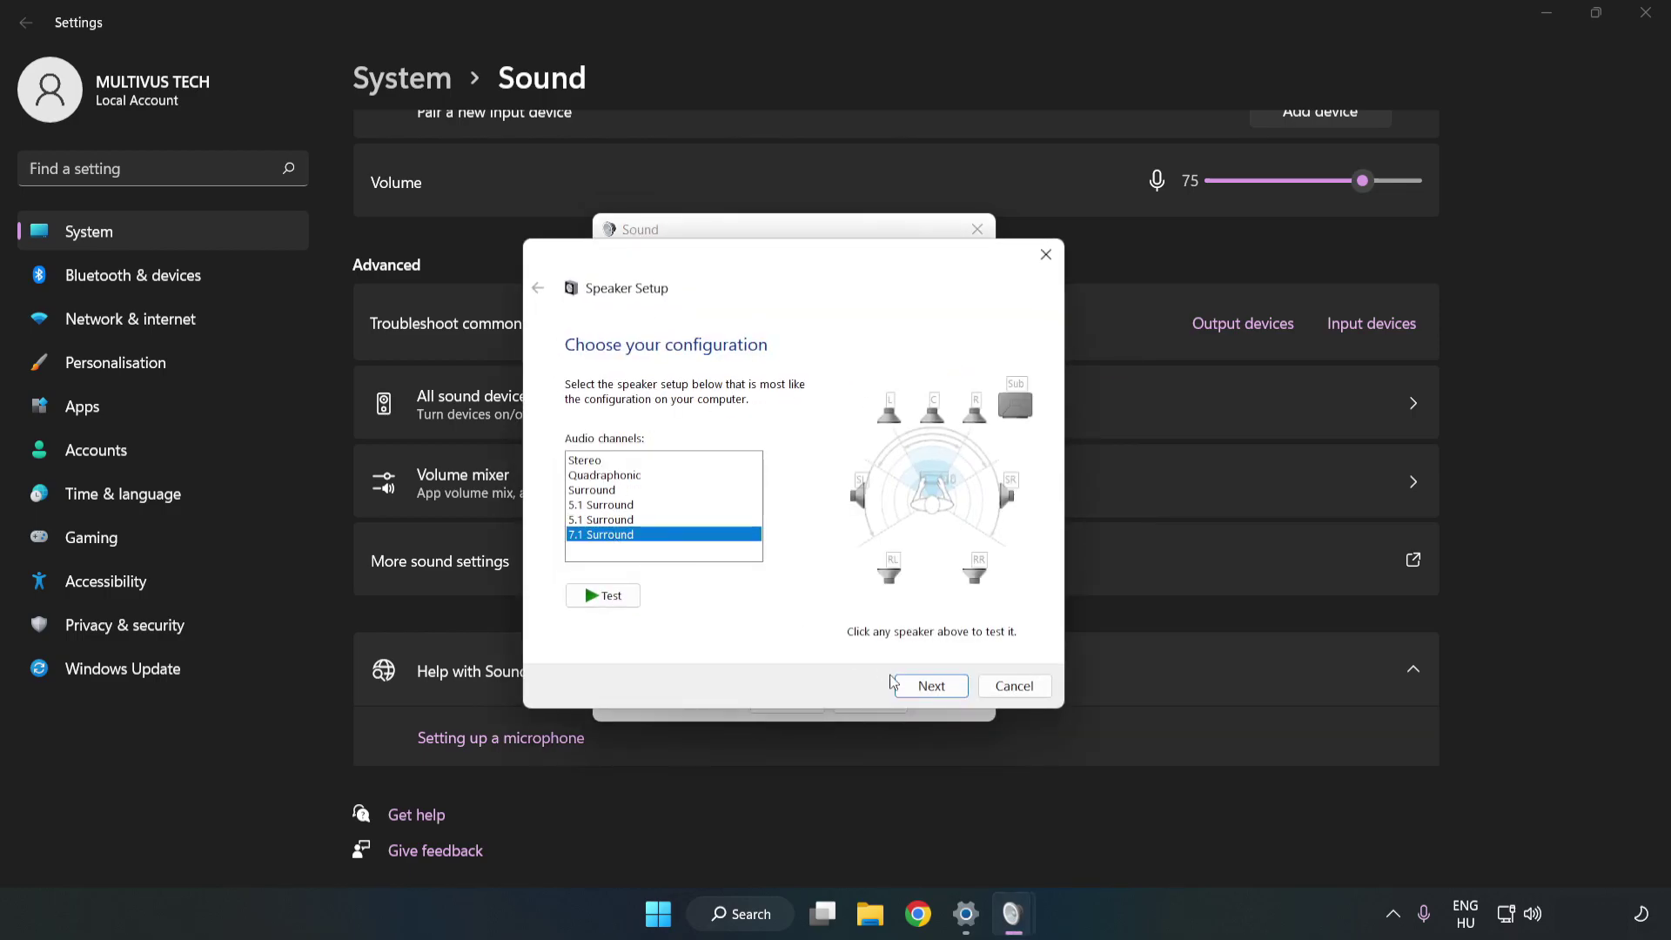
click(931, 685)
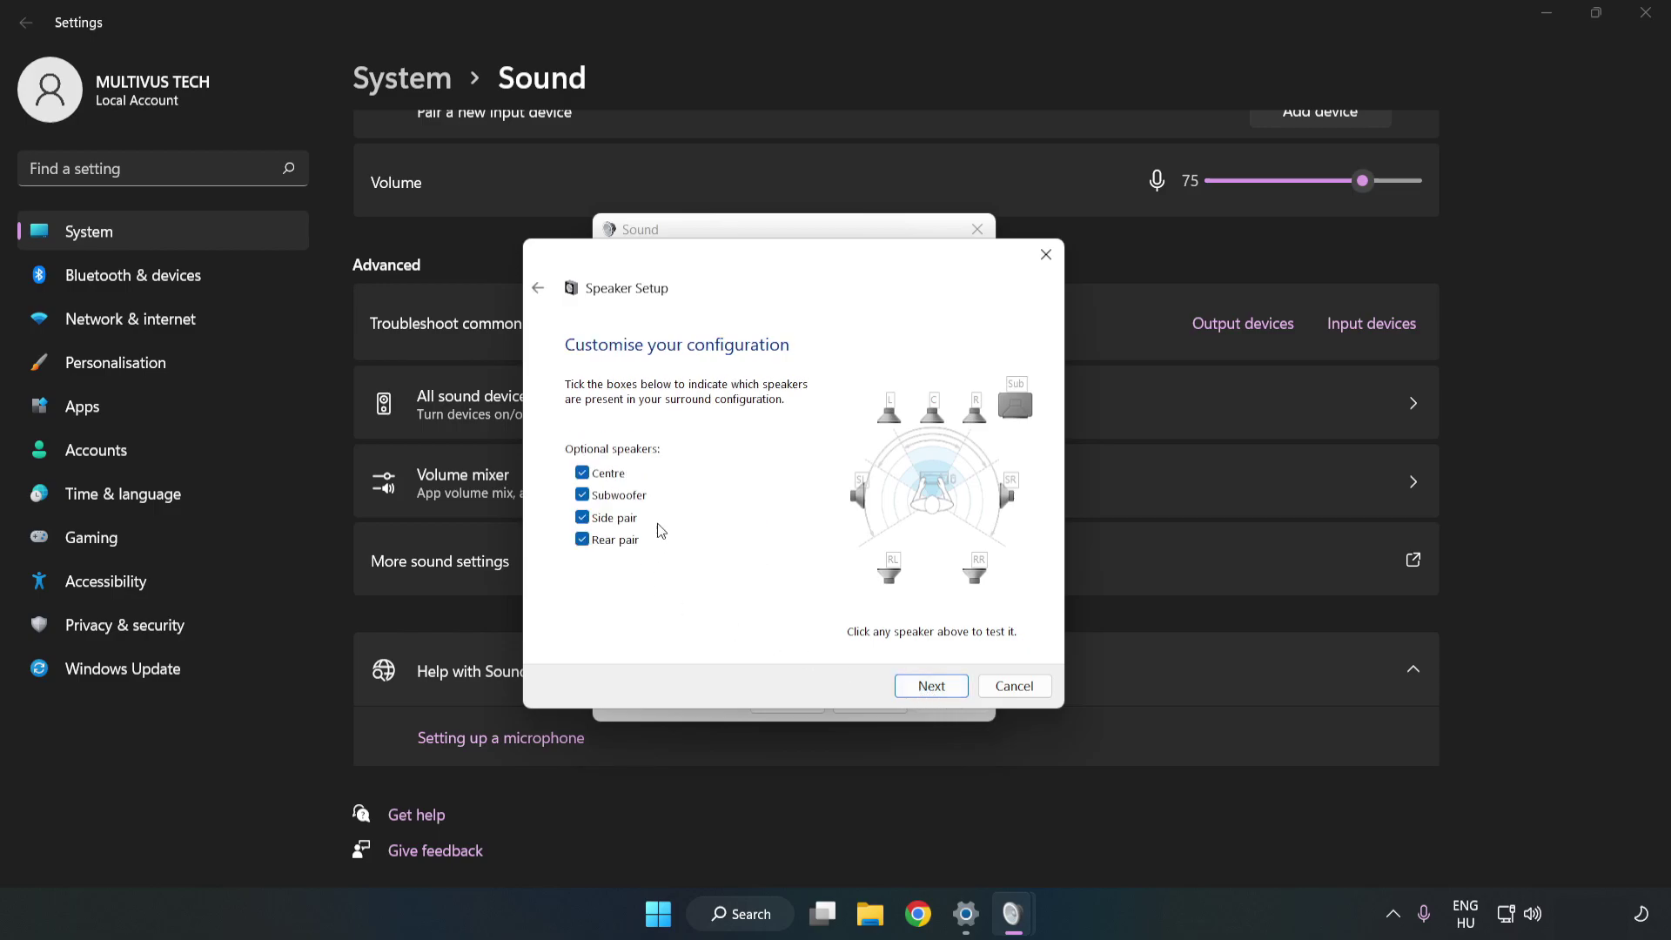
click(928, 686)
click(932, 687)
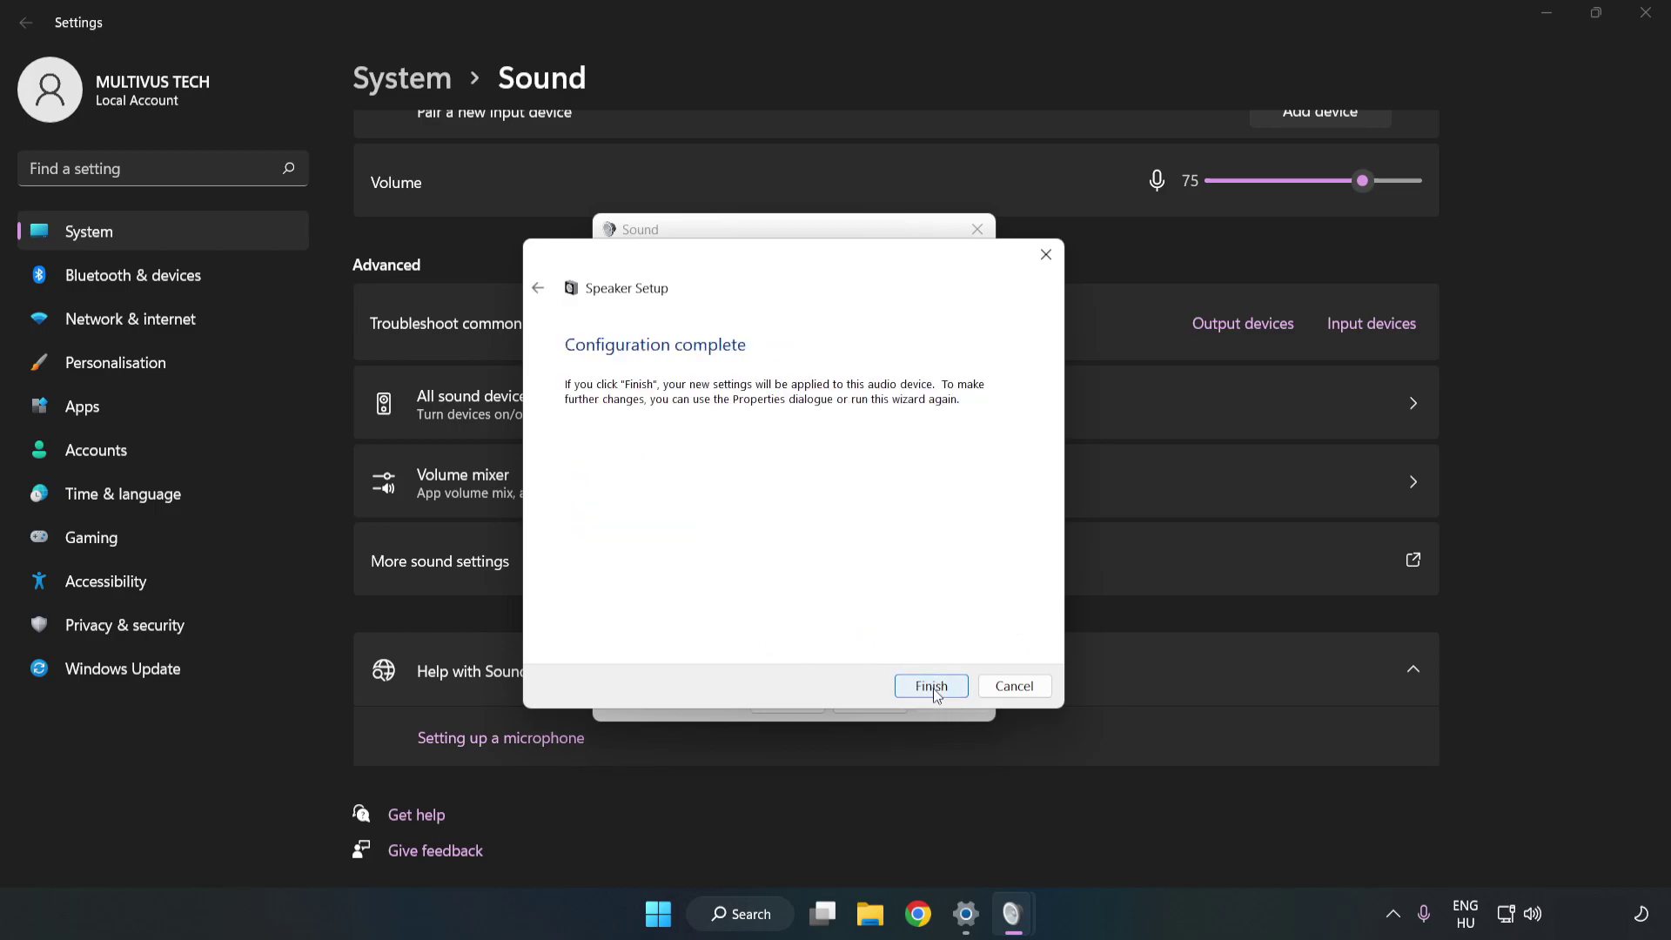
click(931, 687)
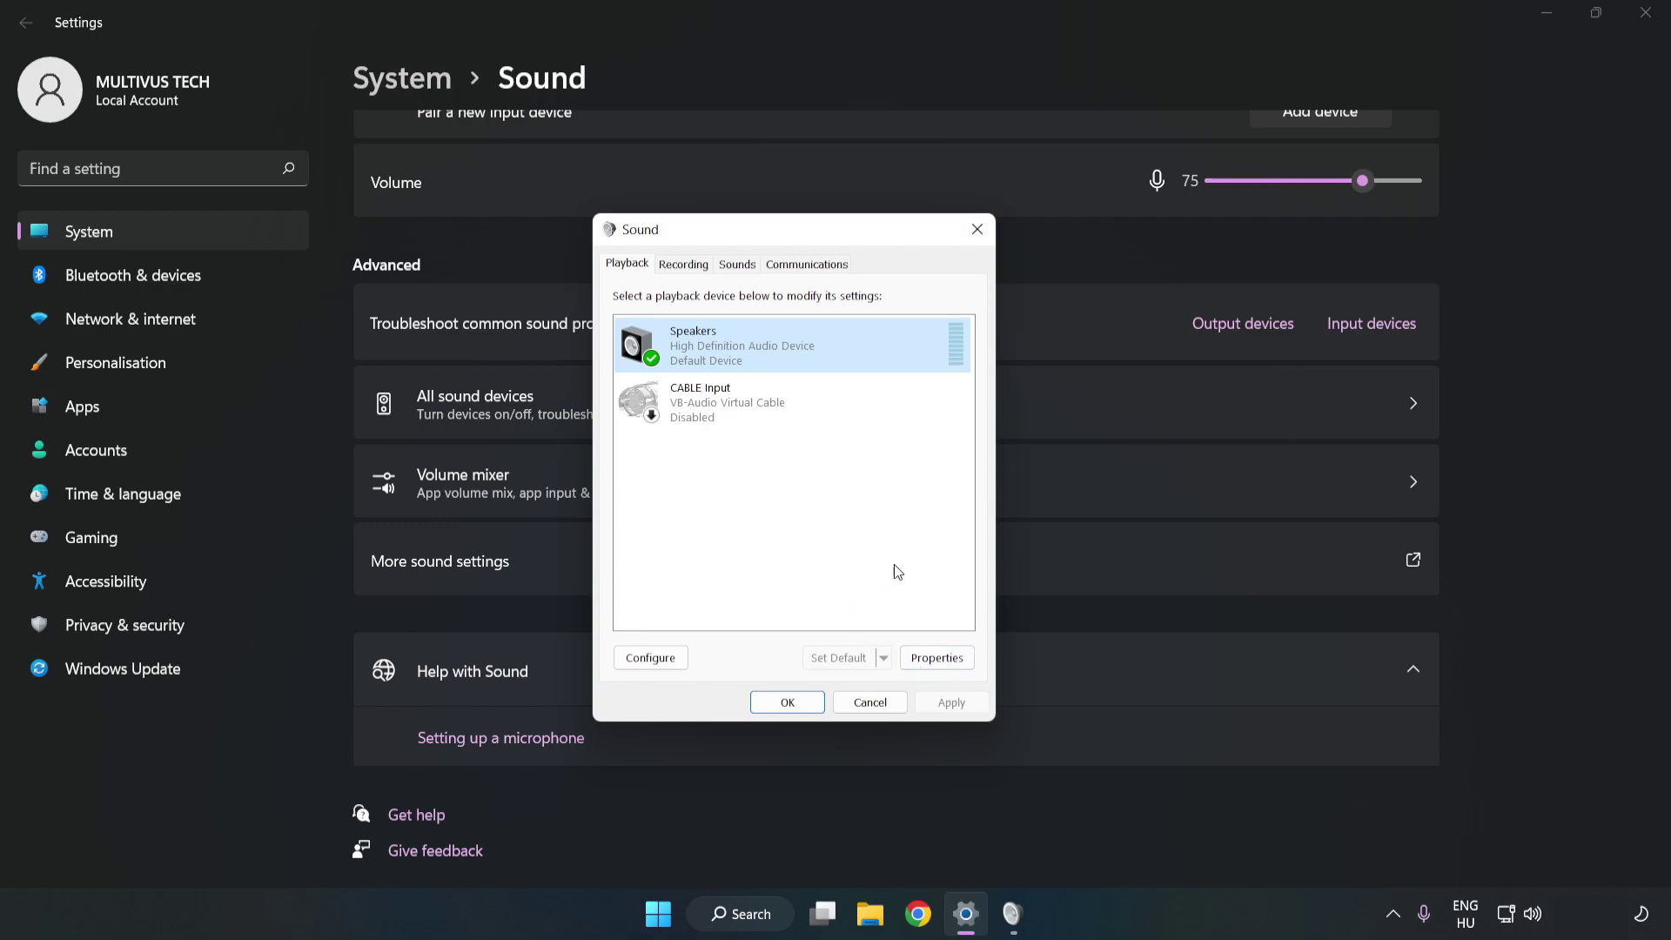
Step: Open Speakers Properties and turn off all audio enhancements
click(949, 669)
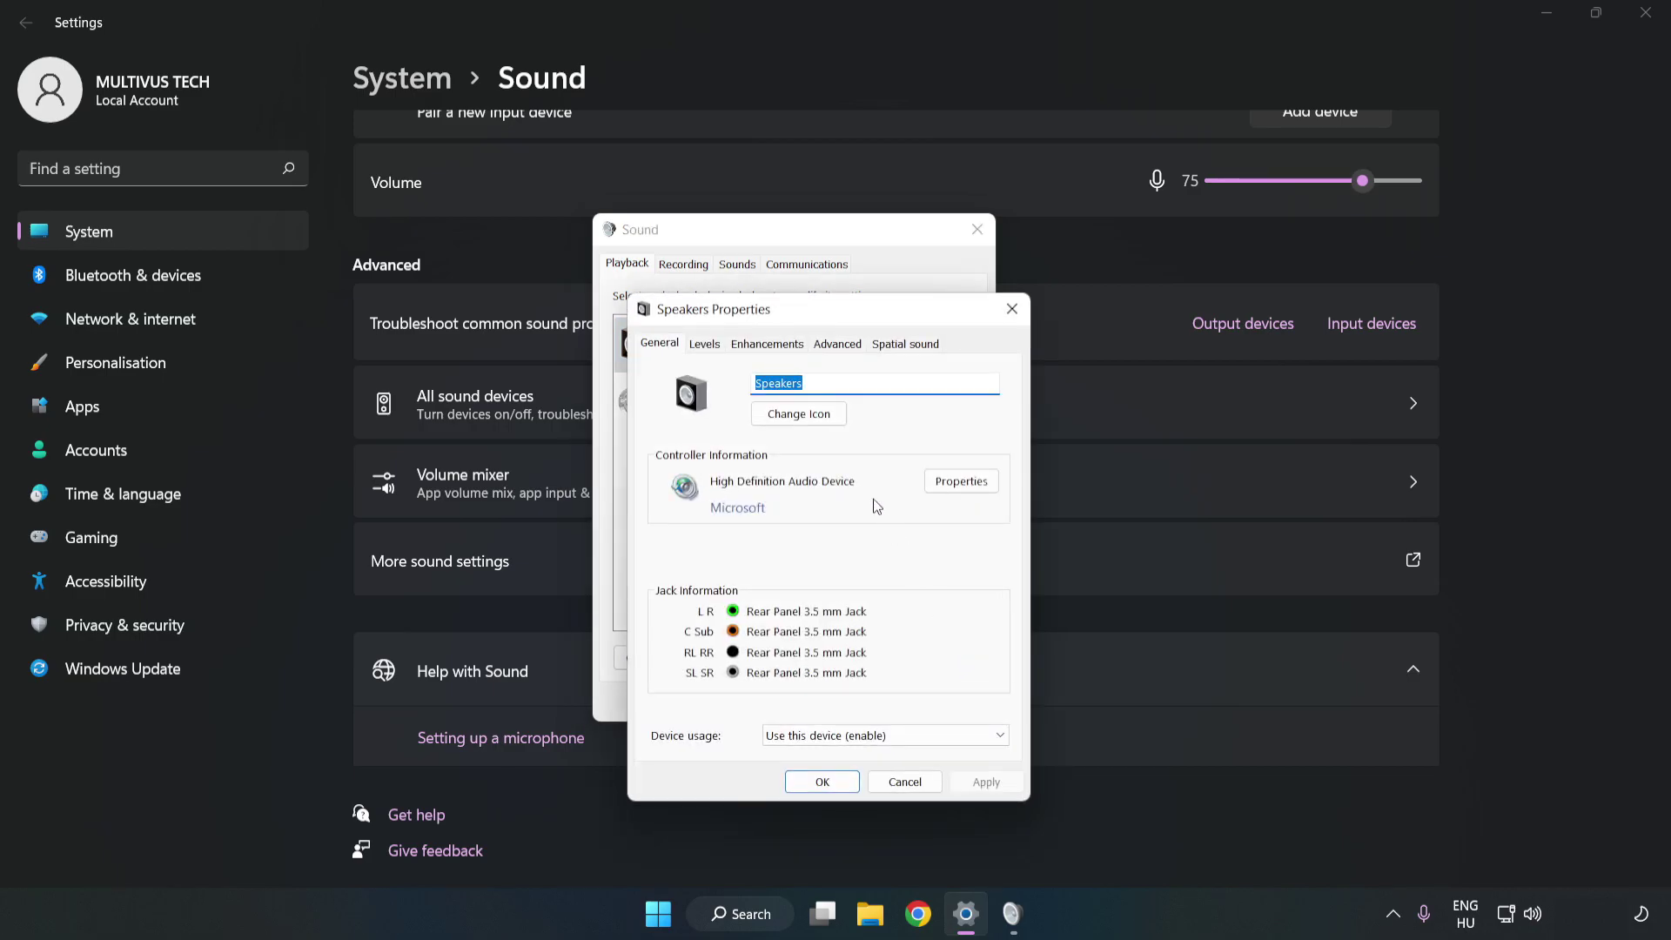
drag(832, 322, 795, 243)
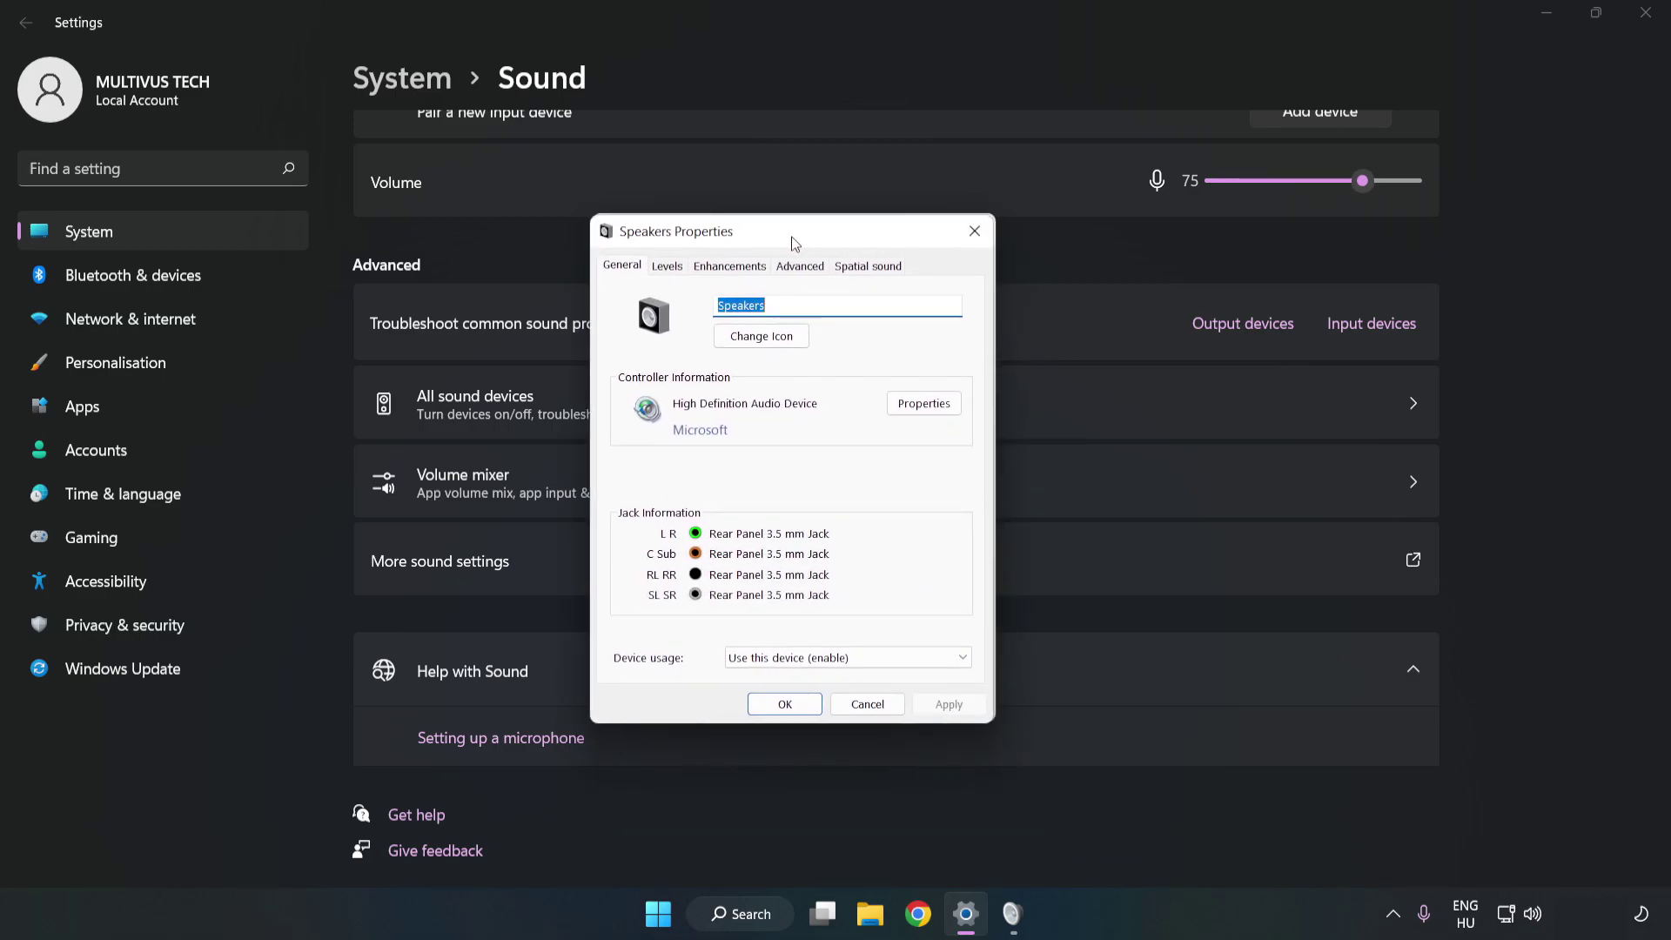
click(722, 270)
click(625, 356)
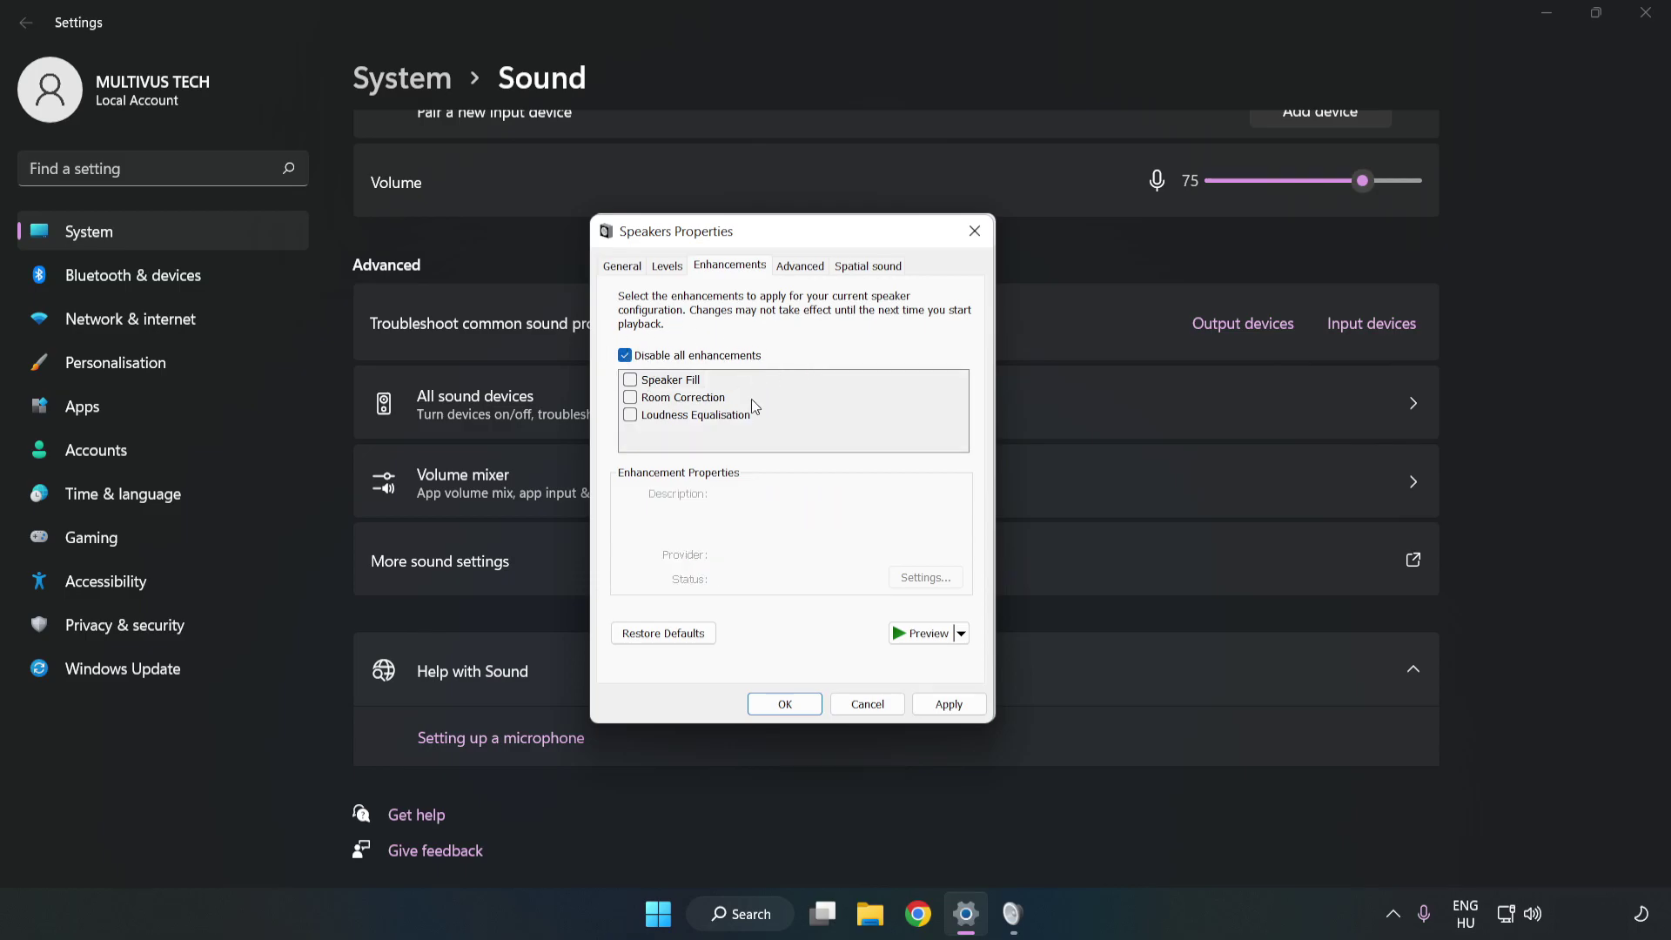
Step: Set the default format to 16 bit, 48000 Hz (DVD Quality), apply, and close the sound dialogs
click(801, 273)
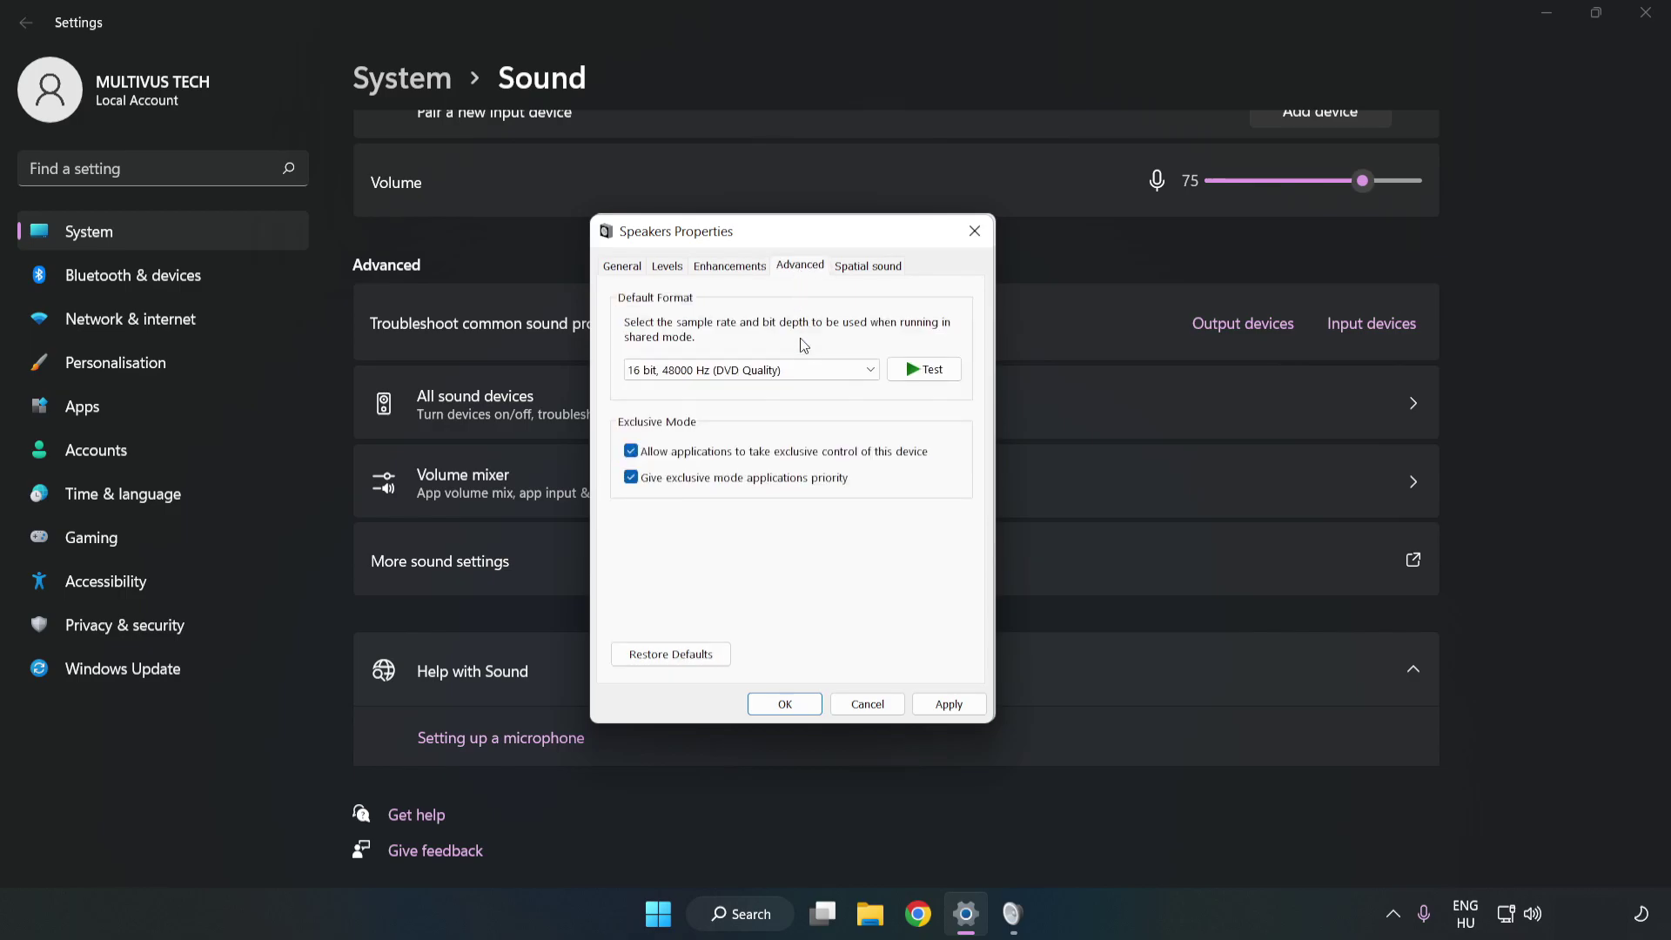
click(802, 372)
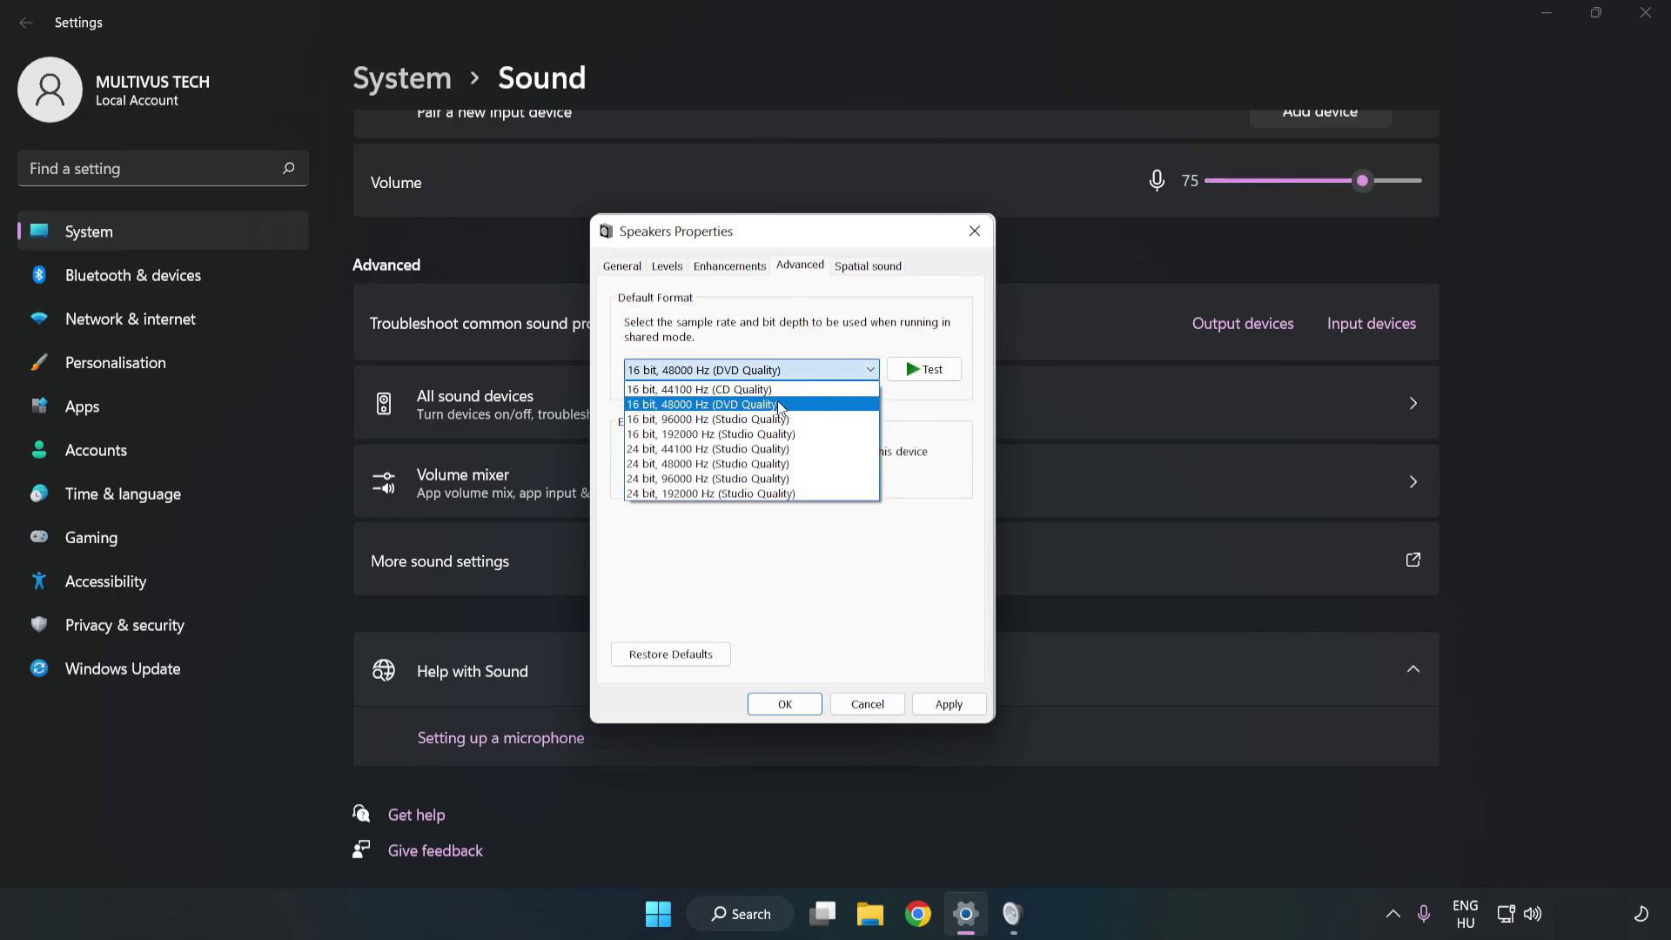
click(777, 402)
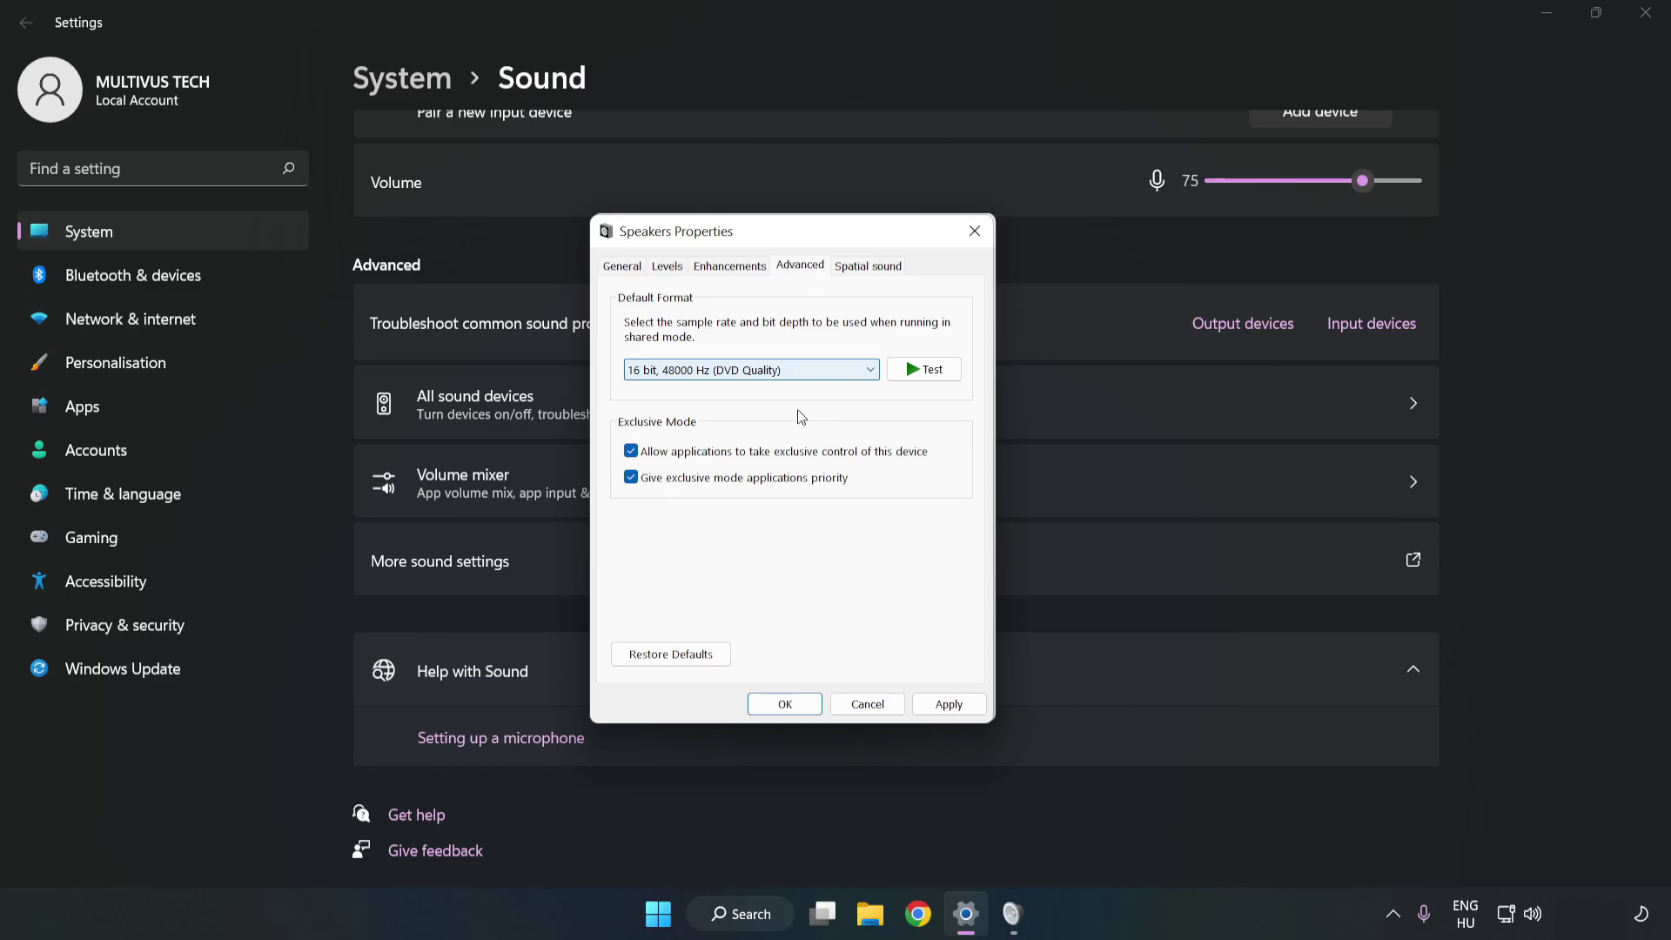
click(952, 707)
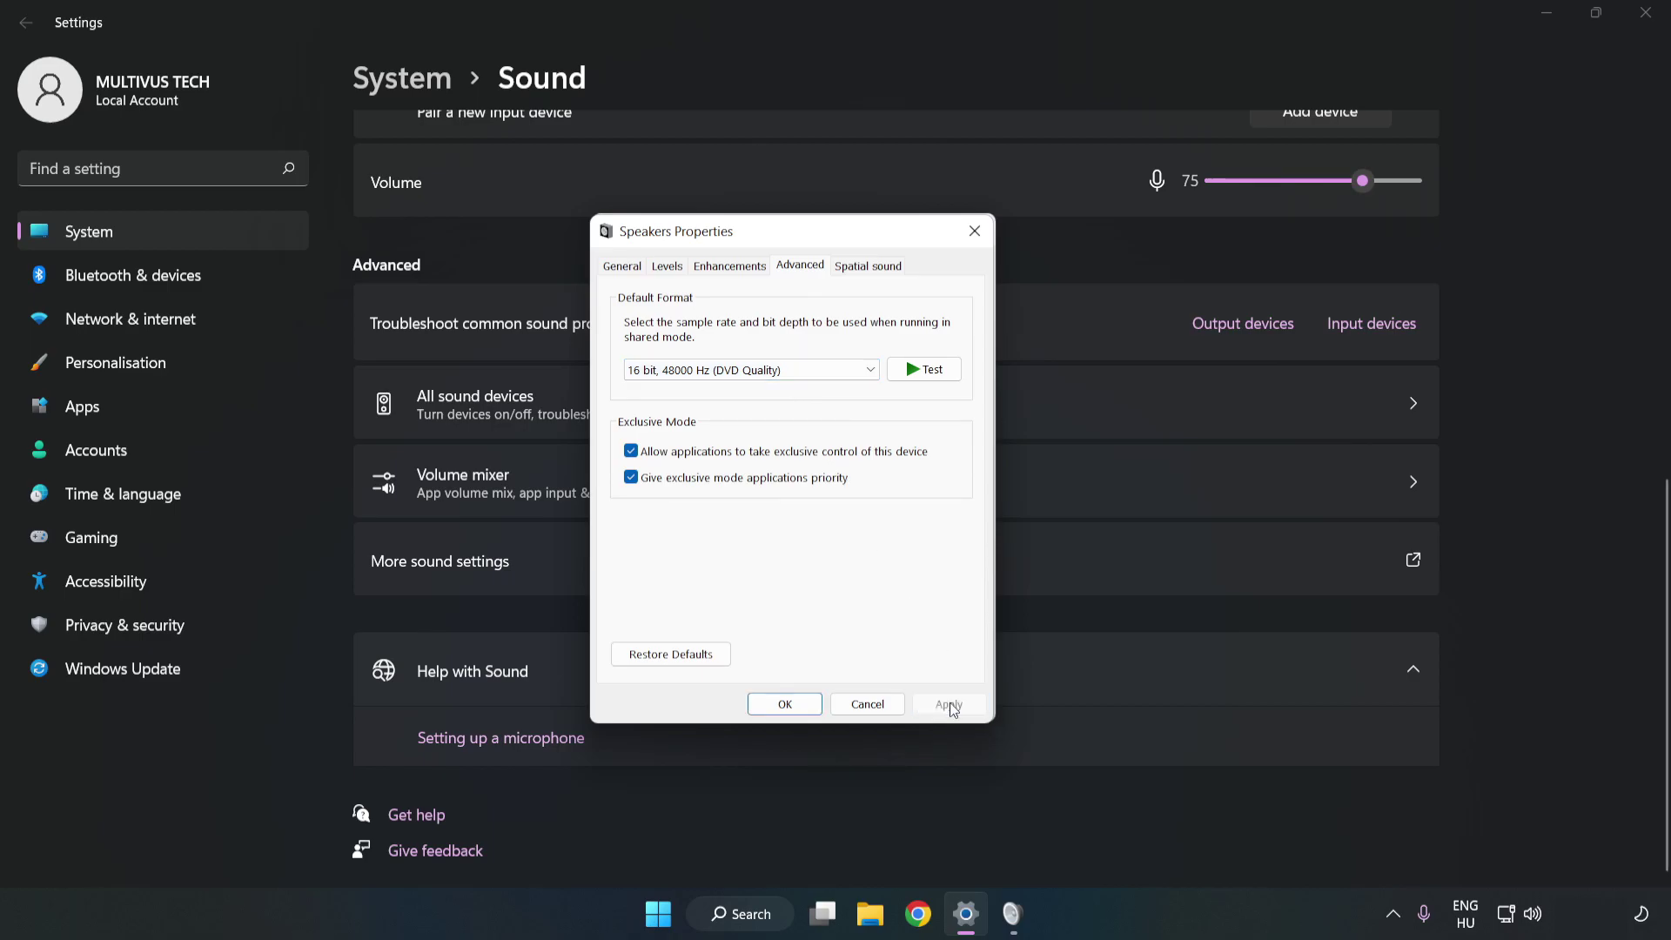
click(766, 703)
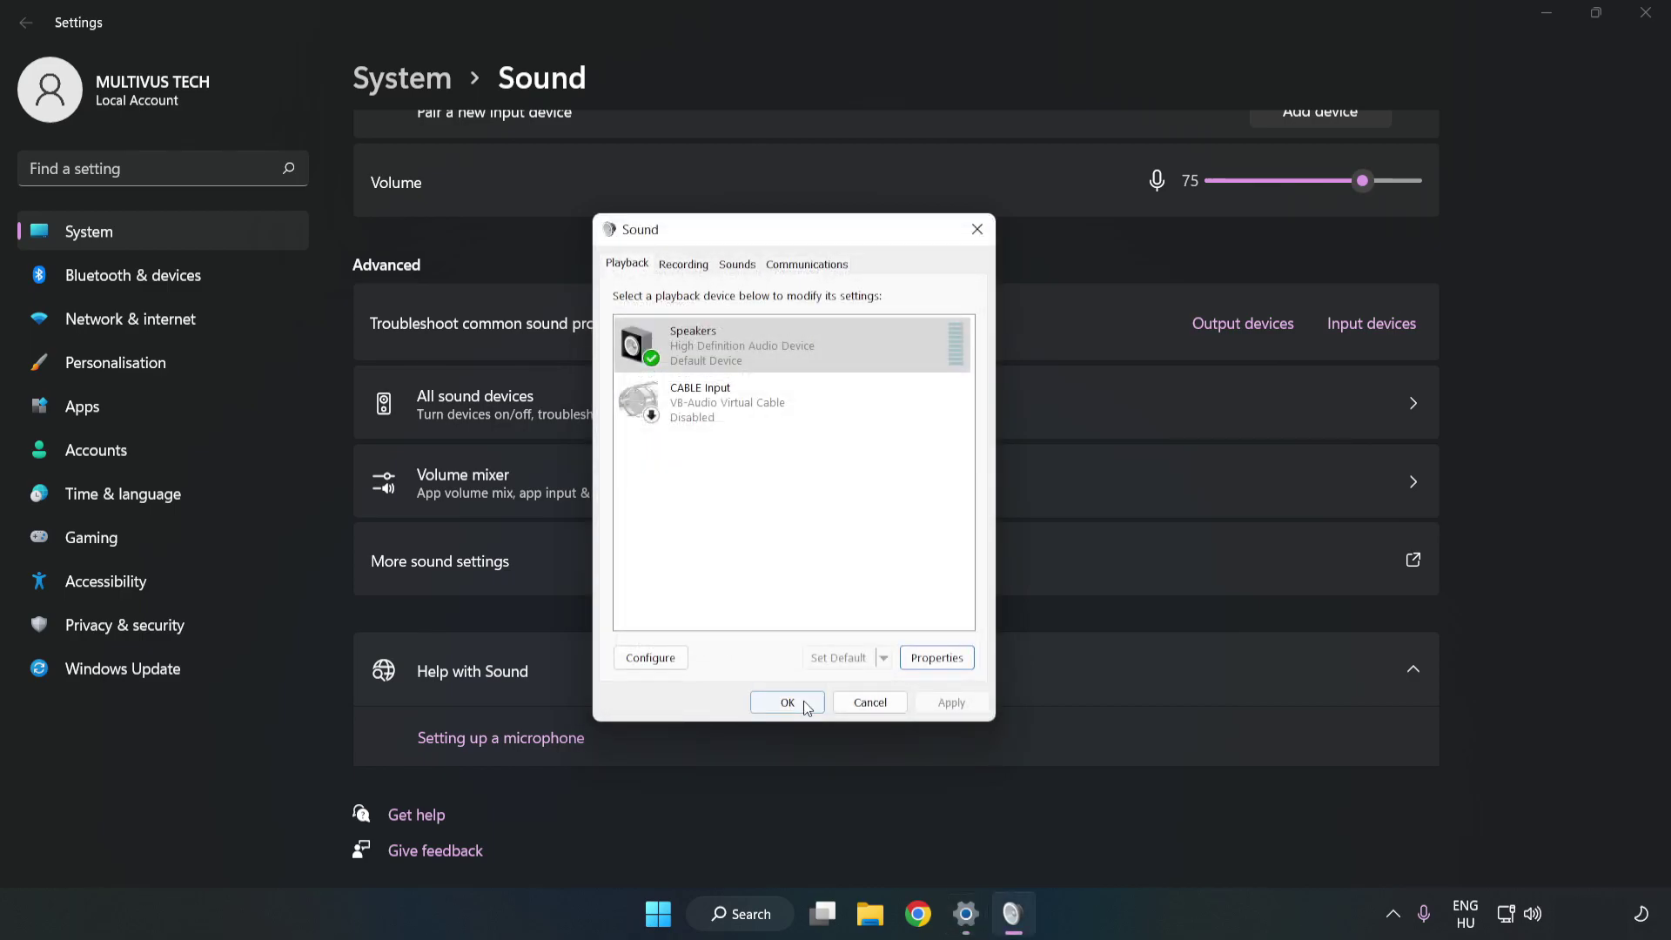
click(786, 703)
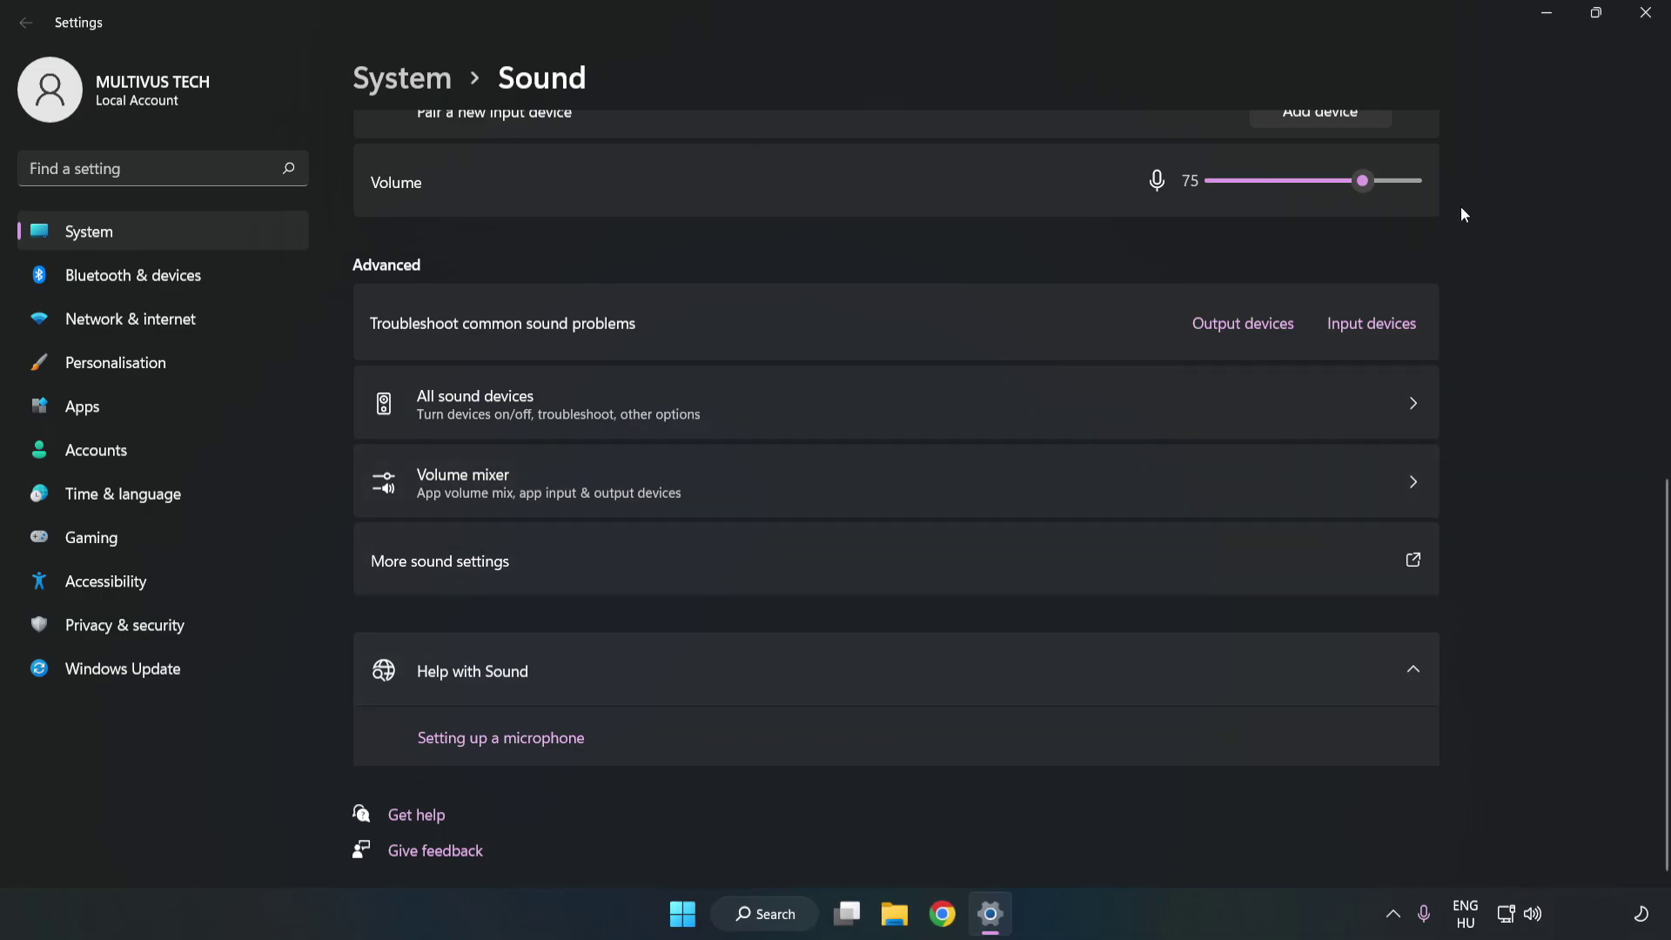
Step: Close Settings and bring up the Start menu power options to restart
click(1634, 22)
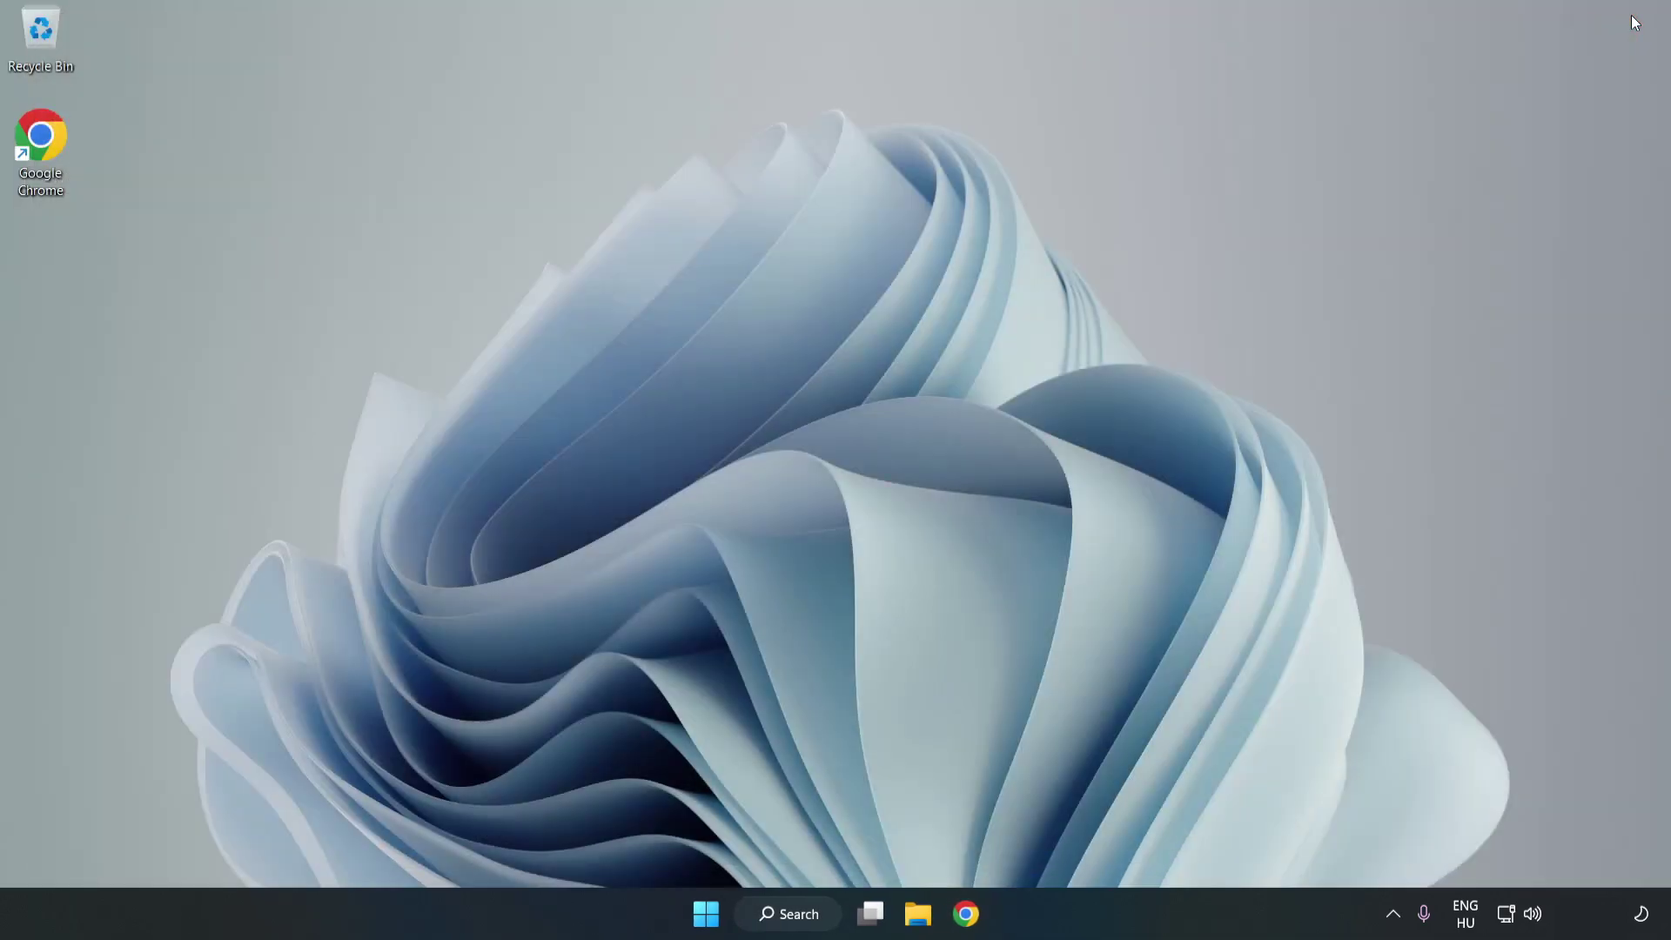
click(701, 915)
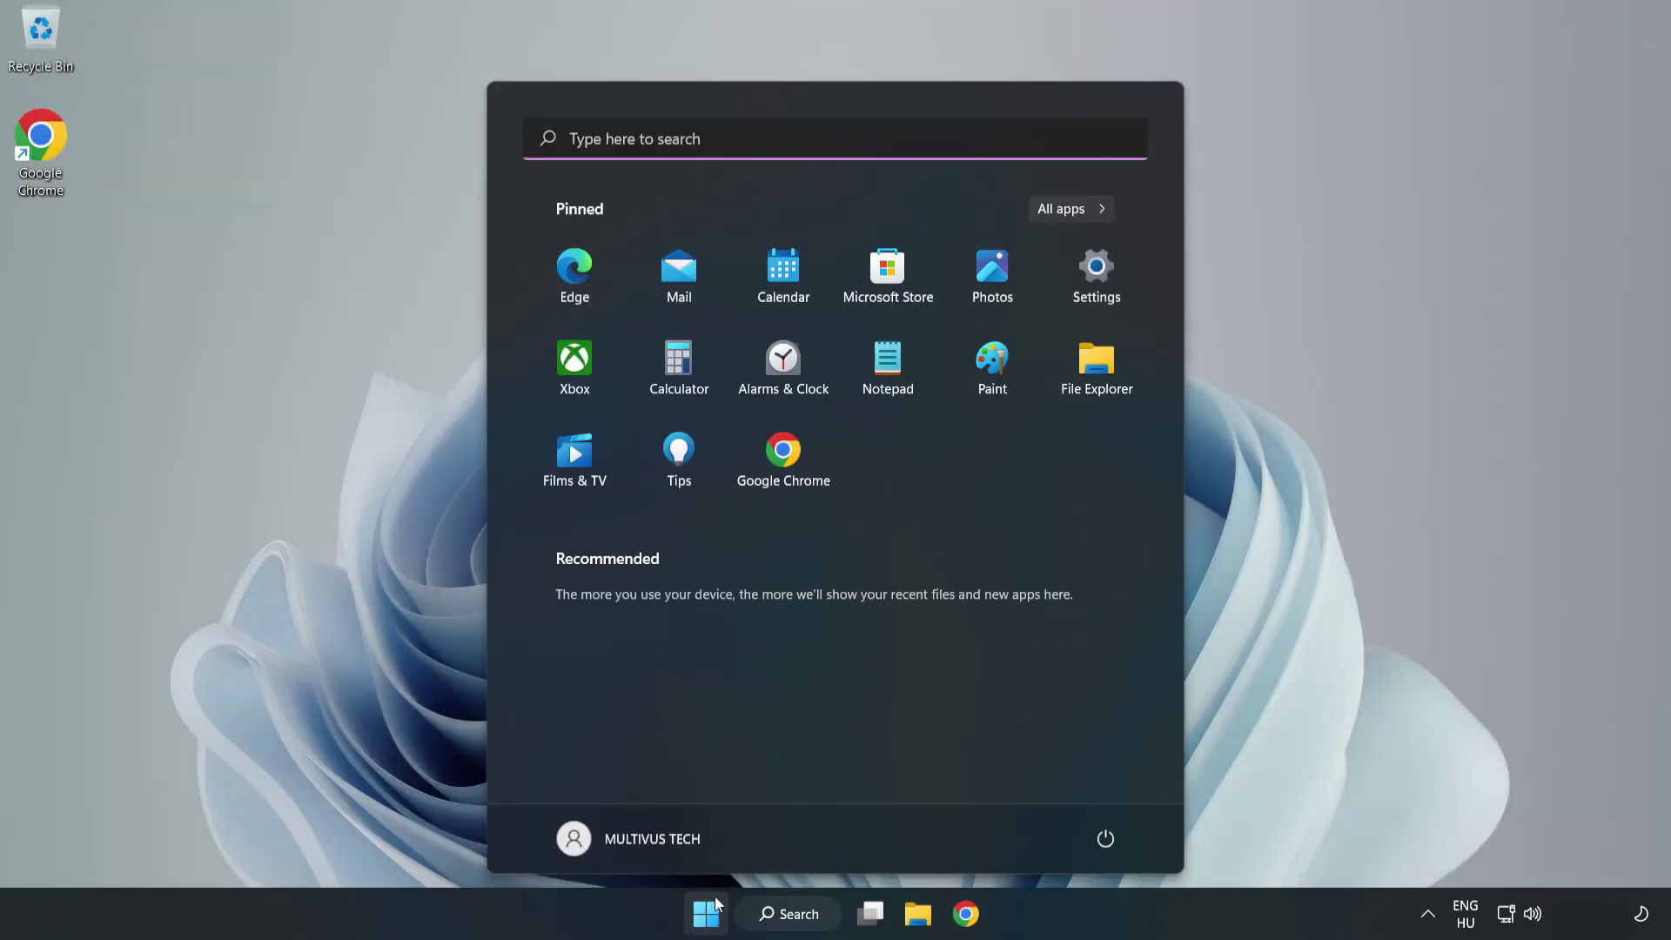
click(1112, 838)
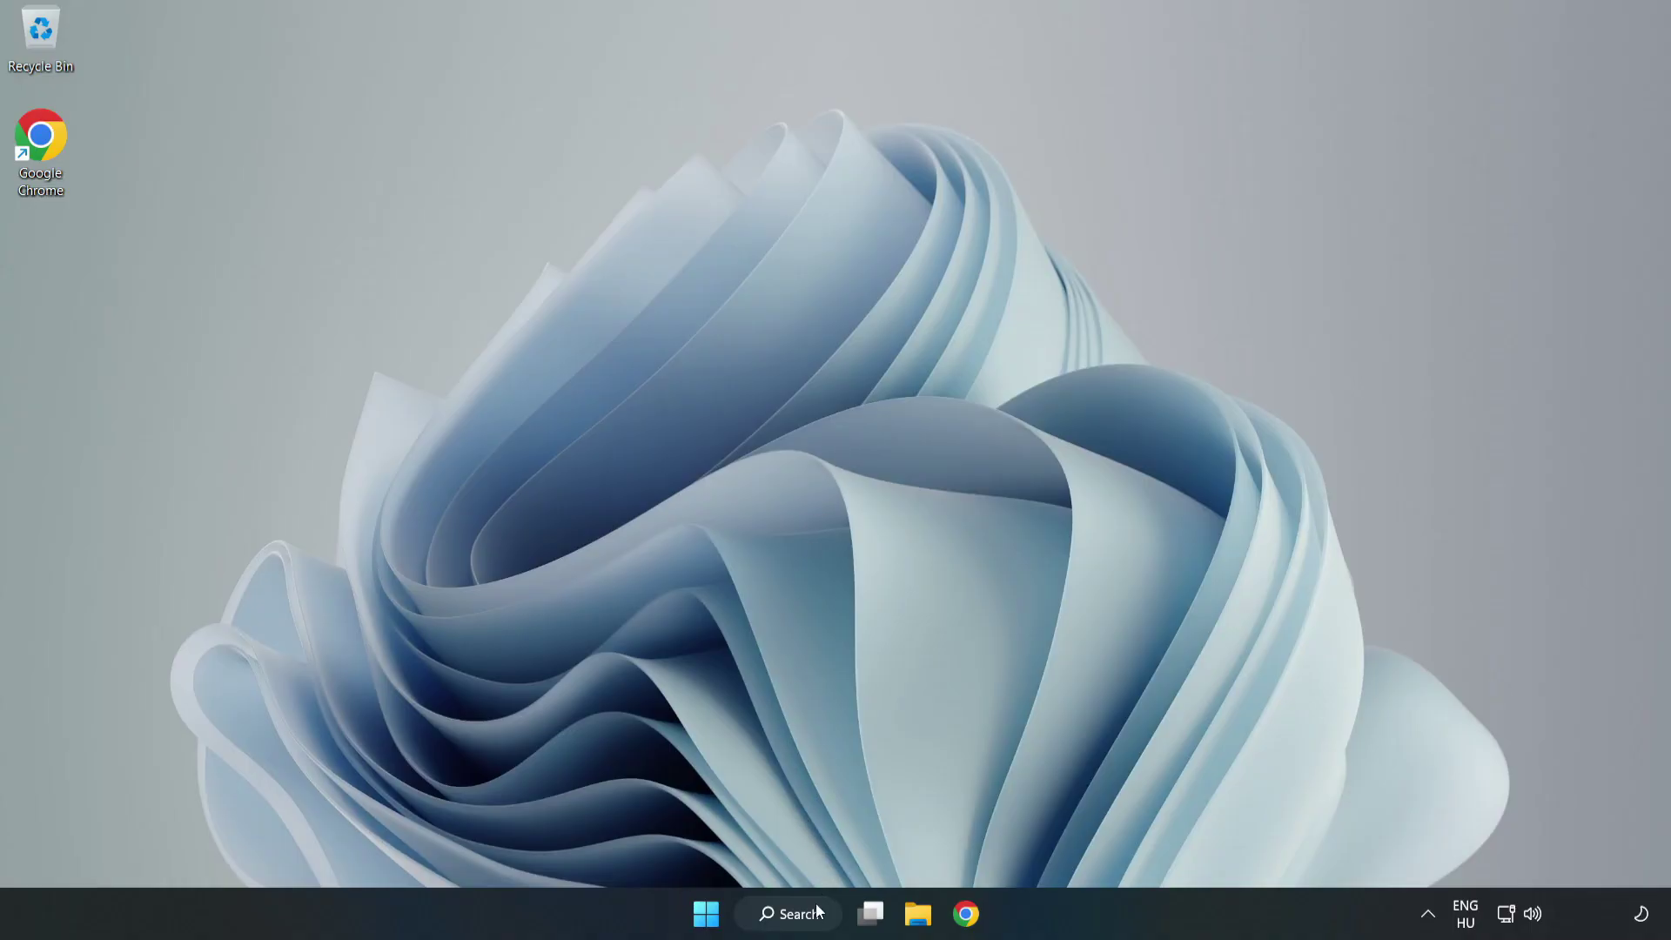
Step: Search for 'device manager', open Device Manager, and centre its window
click(819, 921)
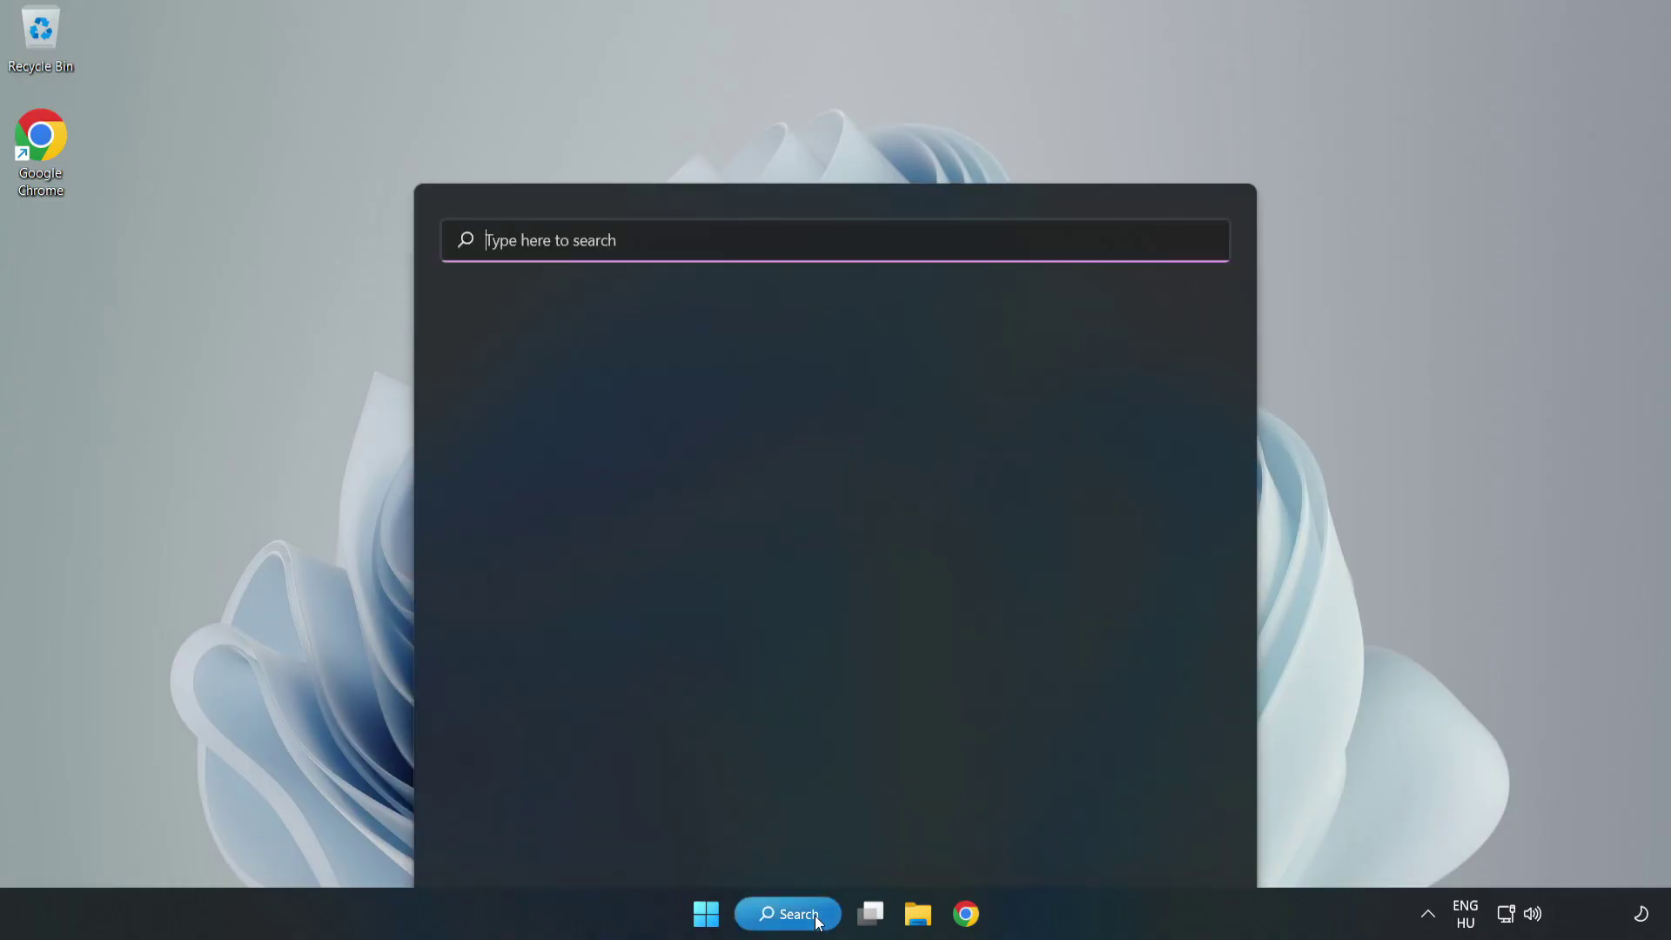
text(device mag)
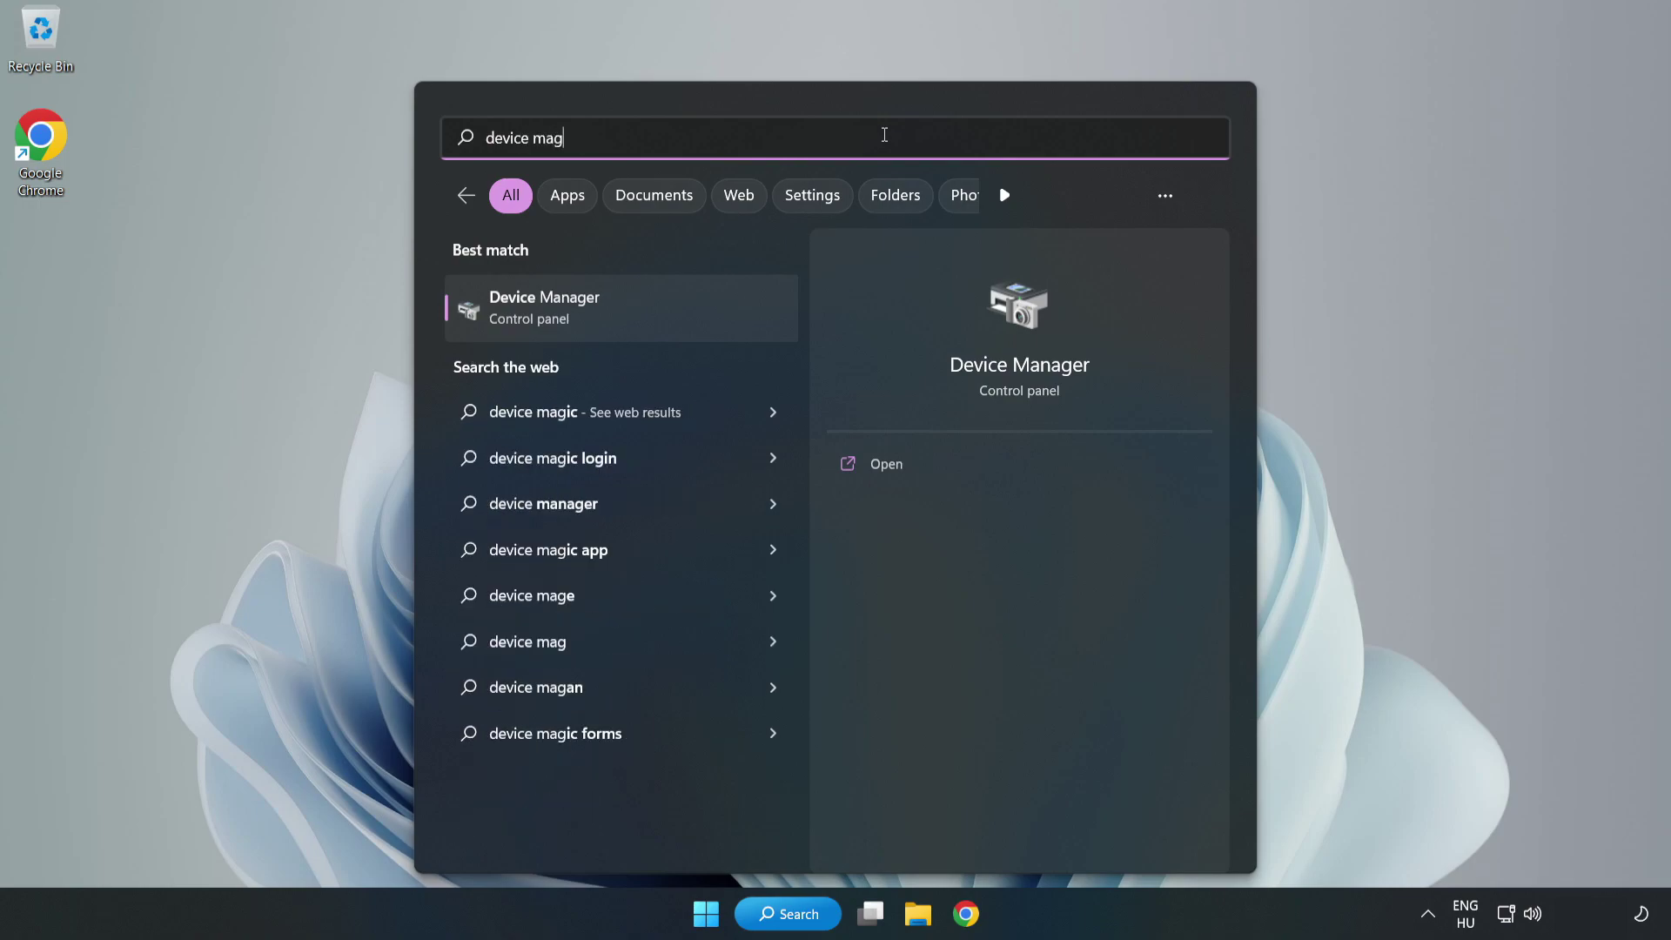
key(BackSpace)
text(nager)
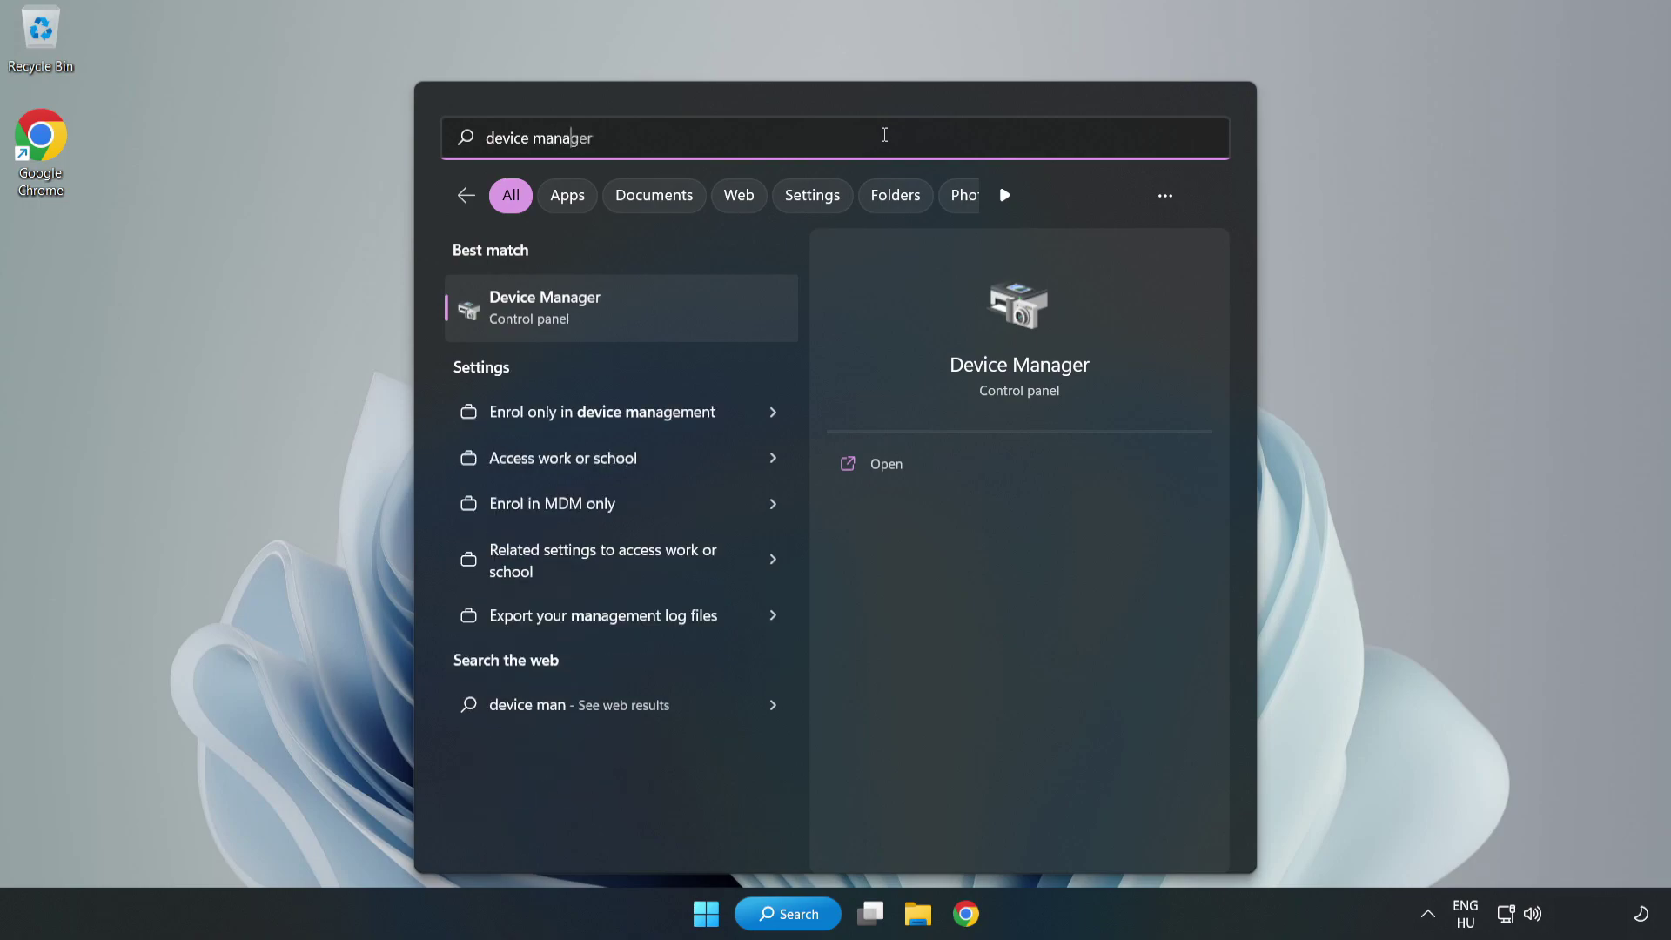
click(648, 312)
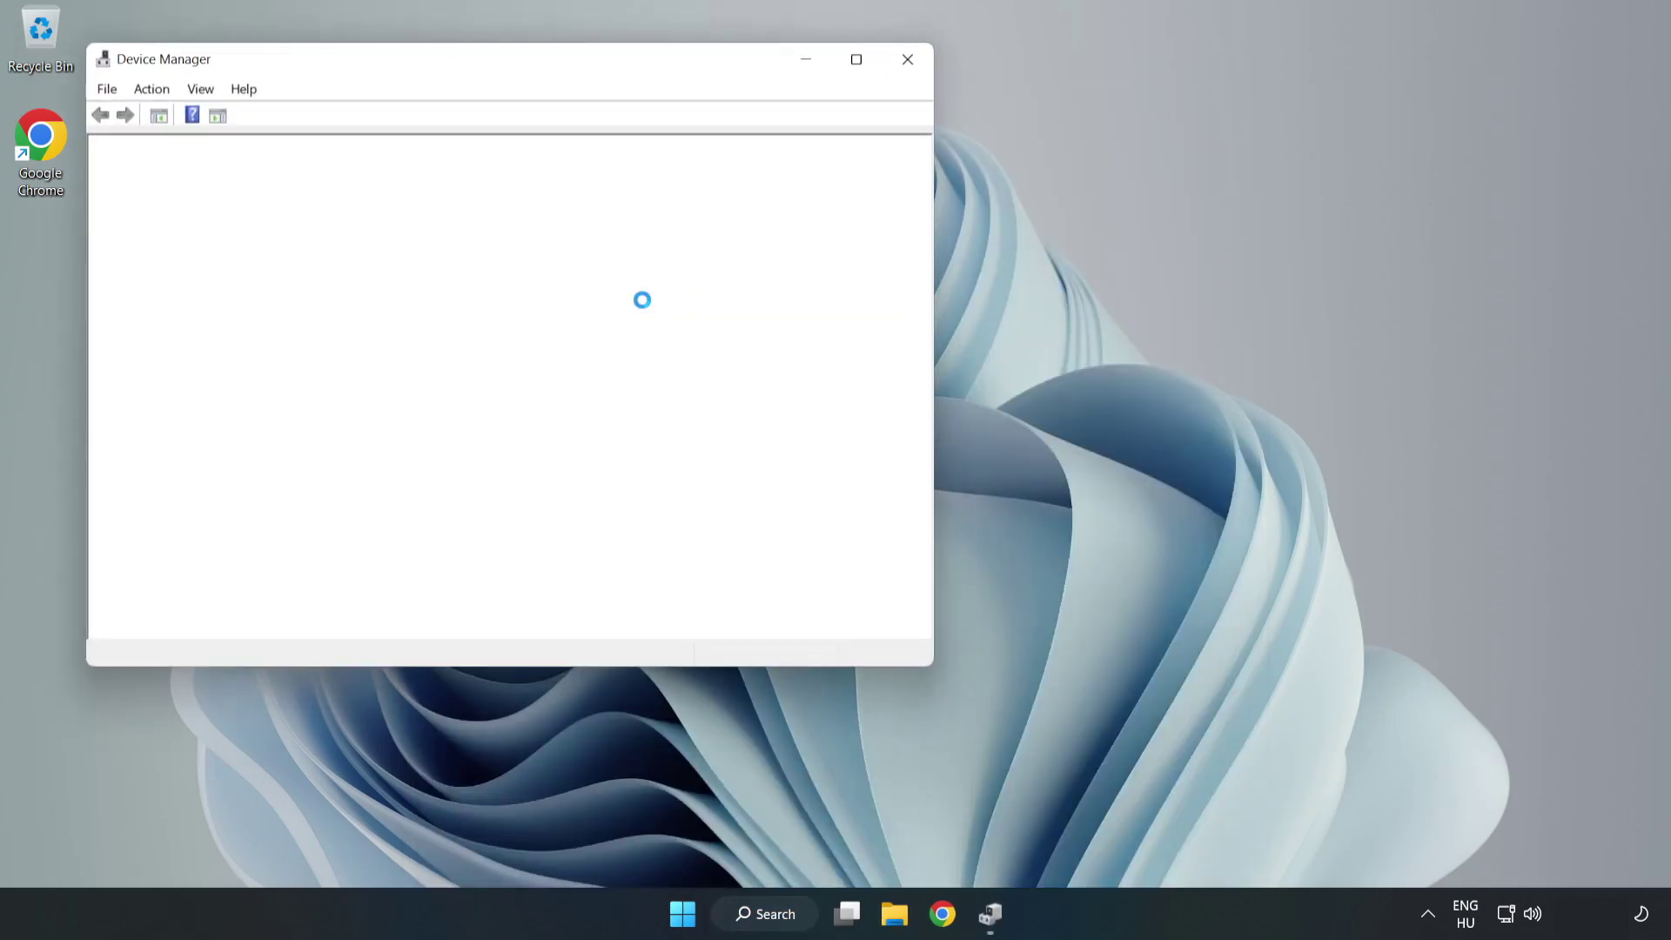
drag(455, 63, 759, 133)
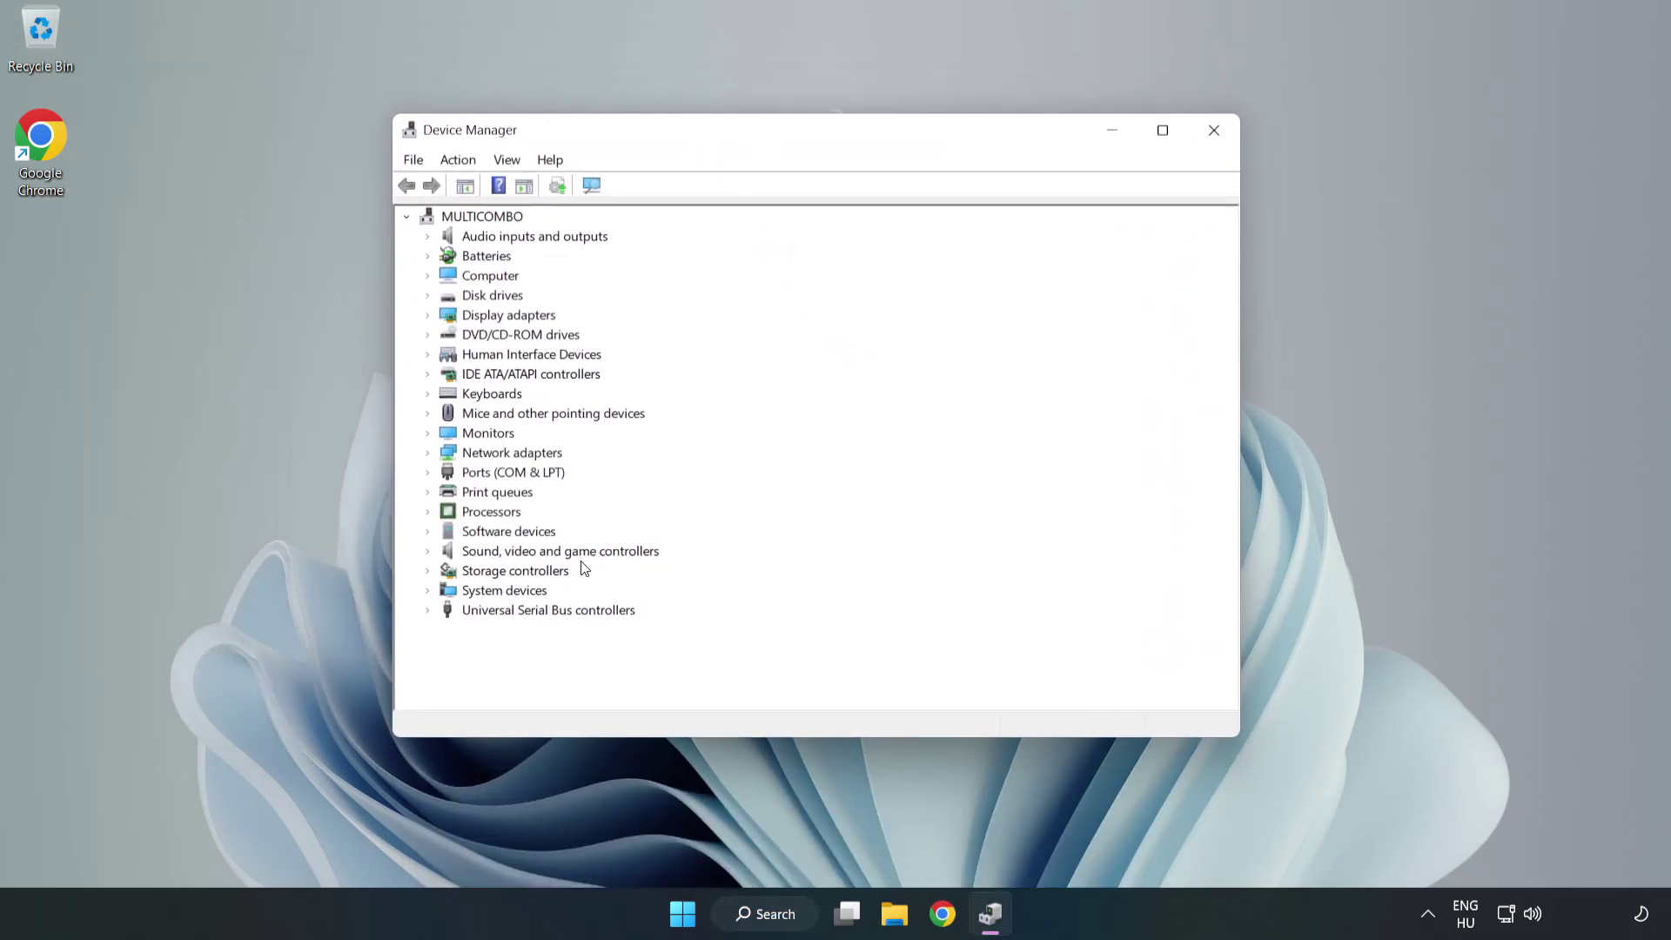
Step: Expand Sound, video and game controllers and start Update driver for High Definition Audio Device
click(456, 557)
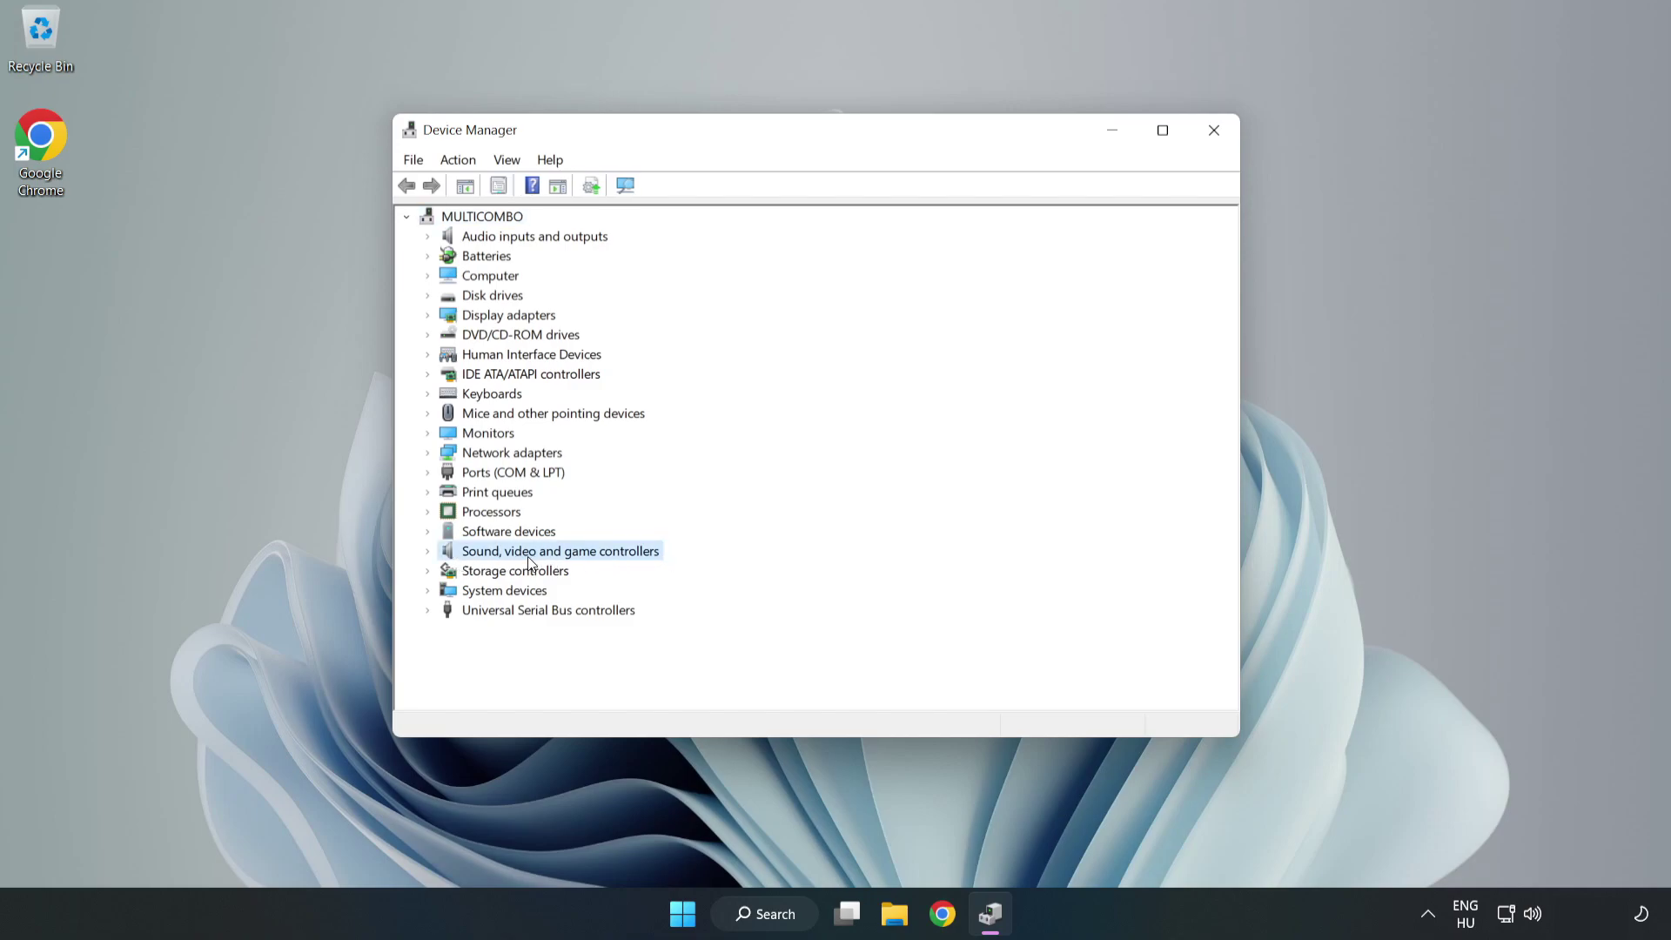
click(429, 555)
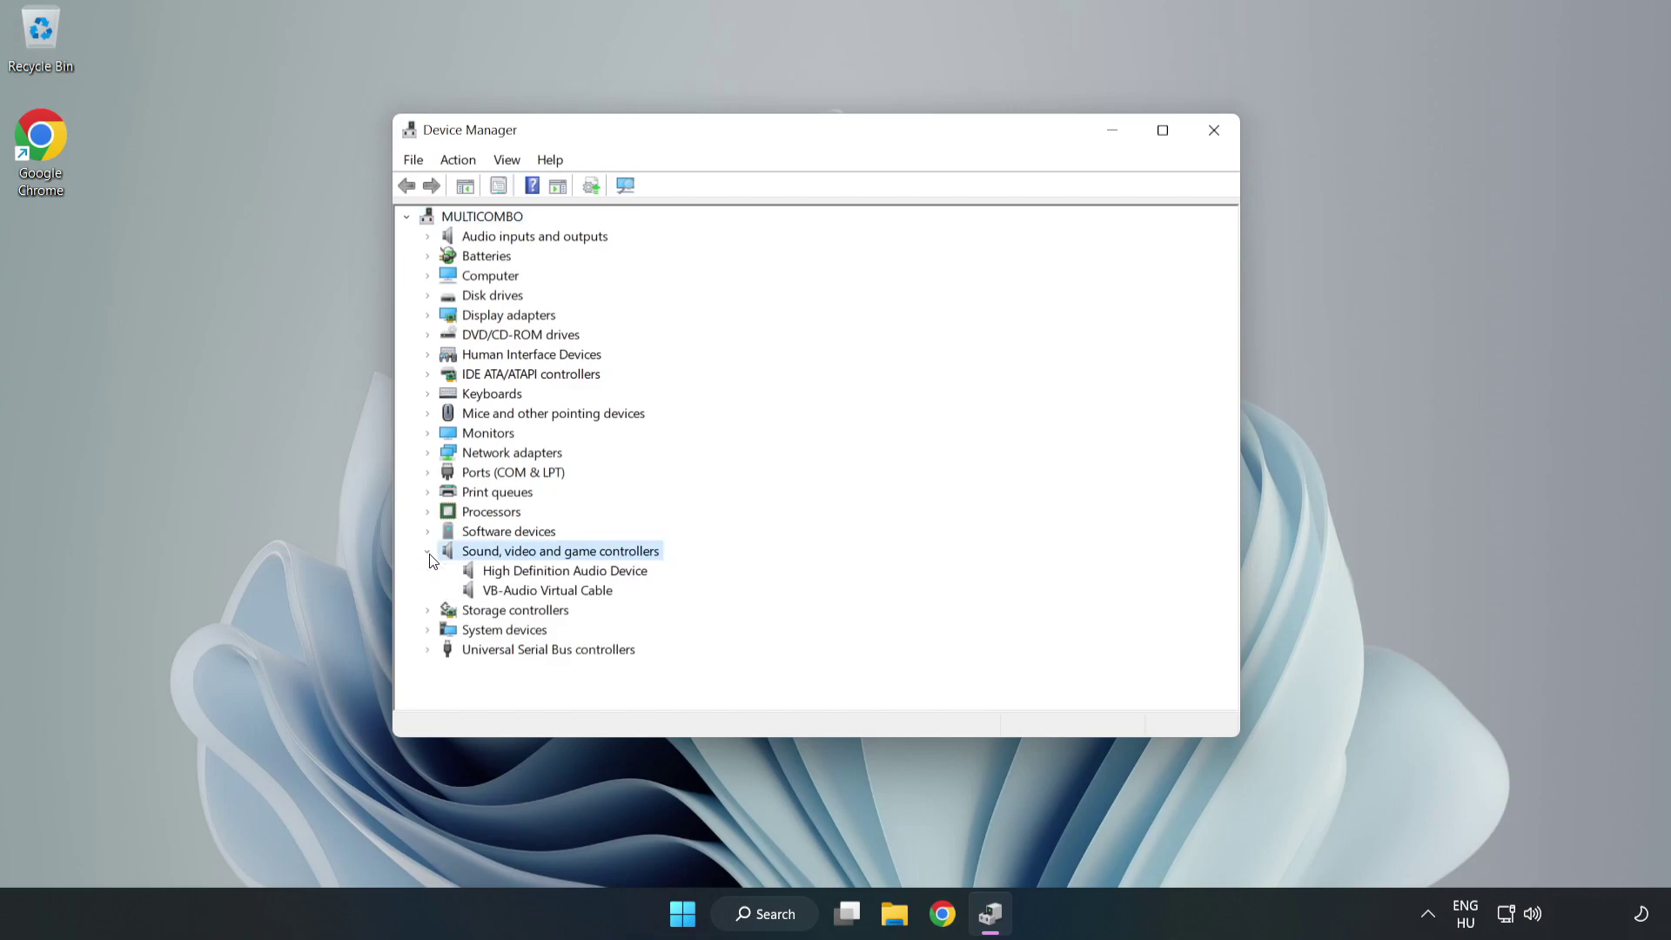
click(513, 572)
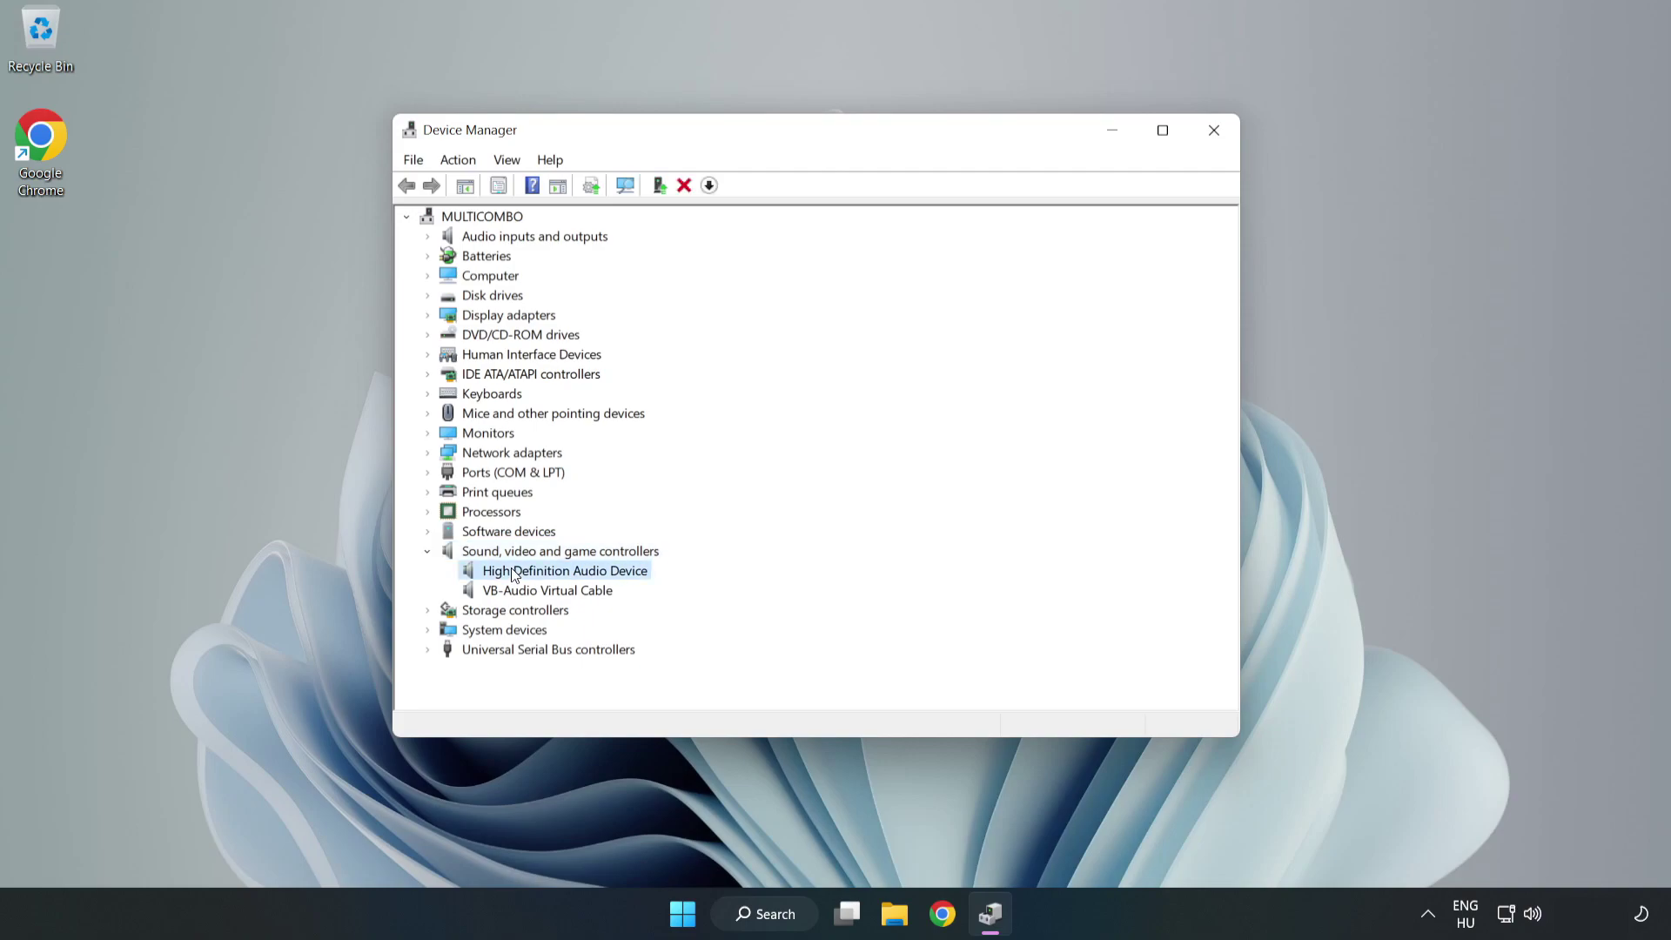
right_click(618, 572)
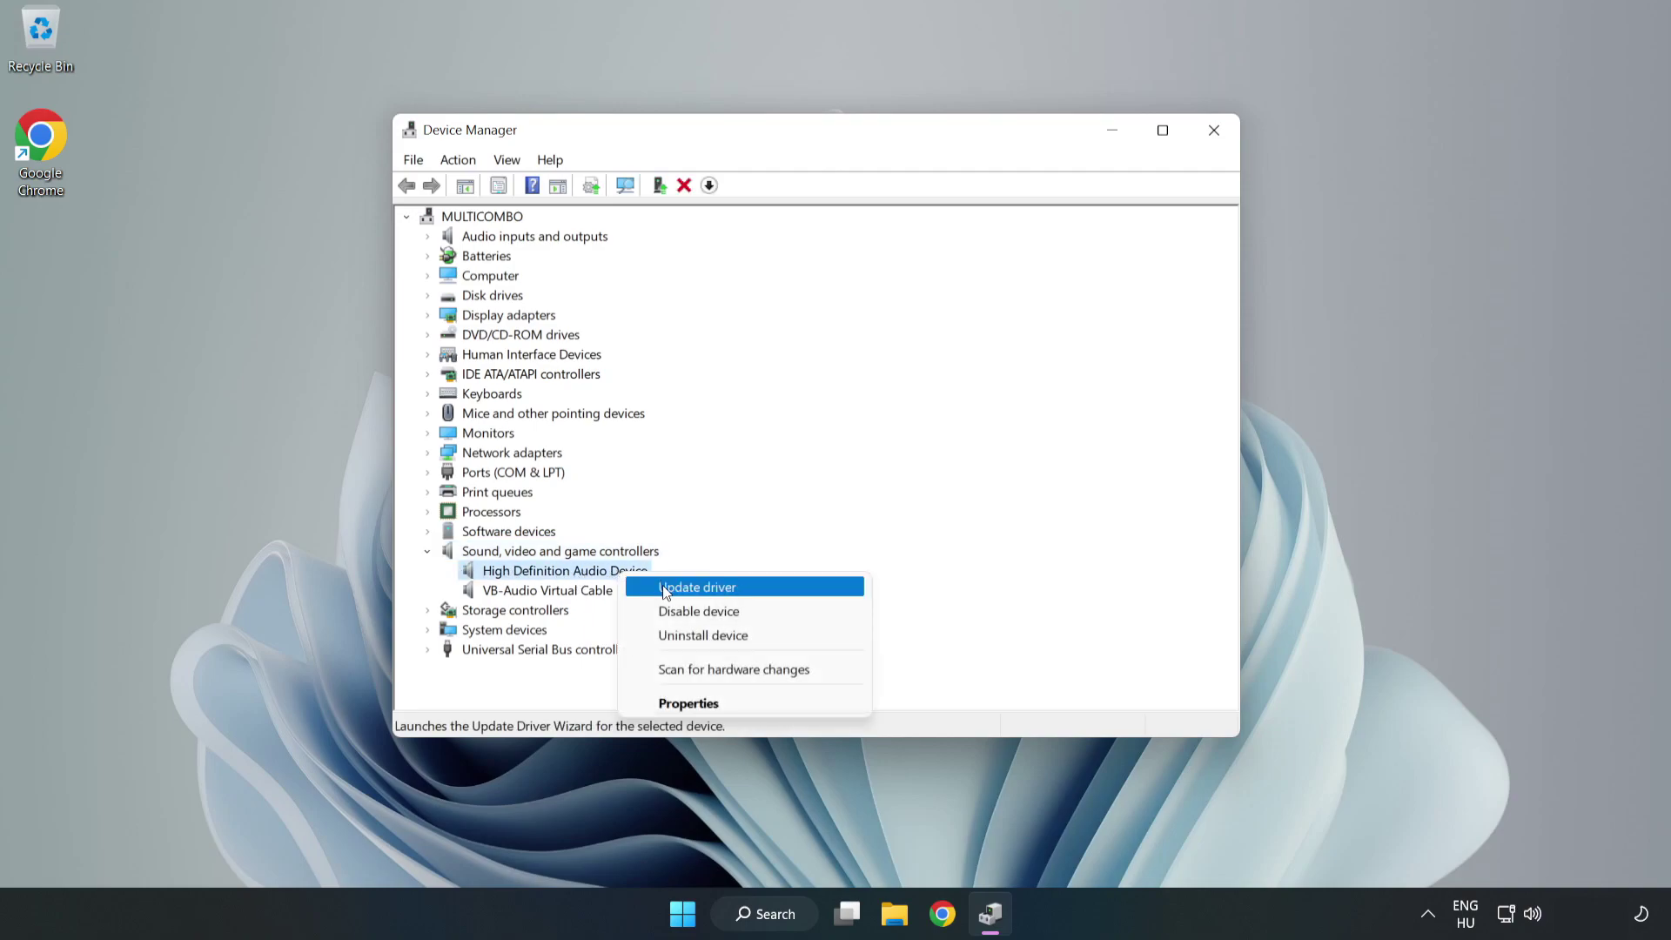
click(761, 588)
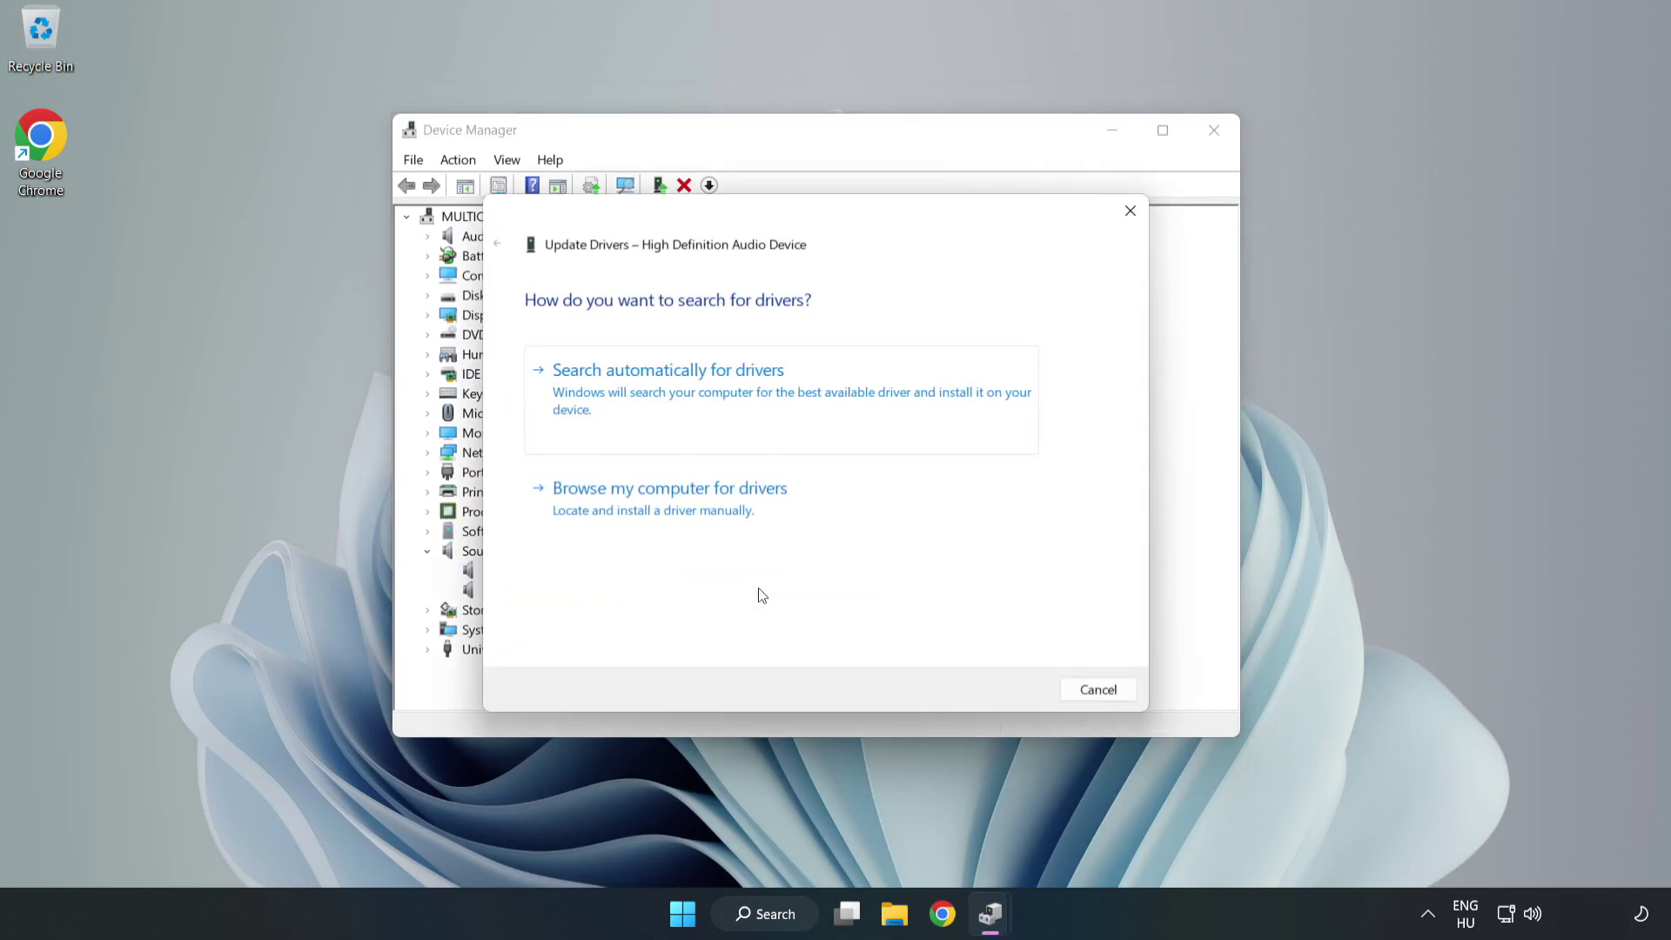
Step: Reinstall the High Definition Audio Device driver from the on-computer list, accepting the warning
click(729, 510)
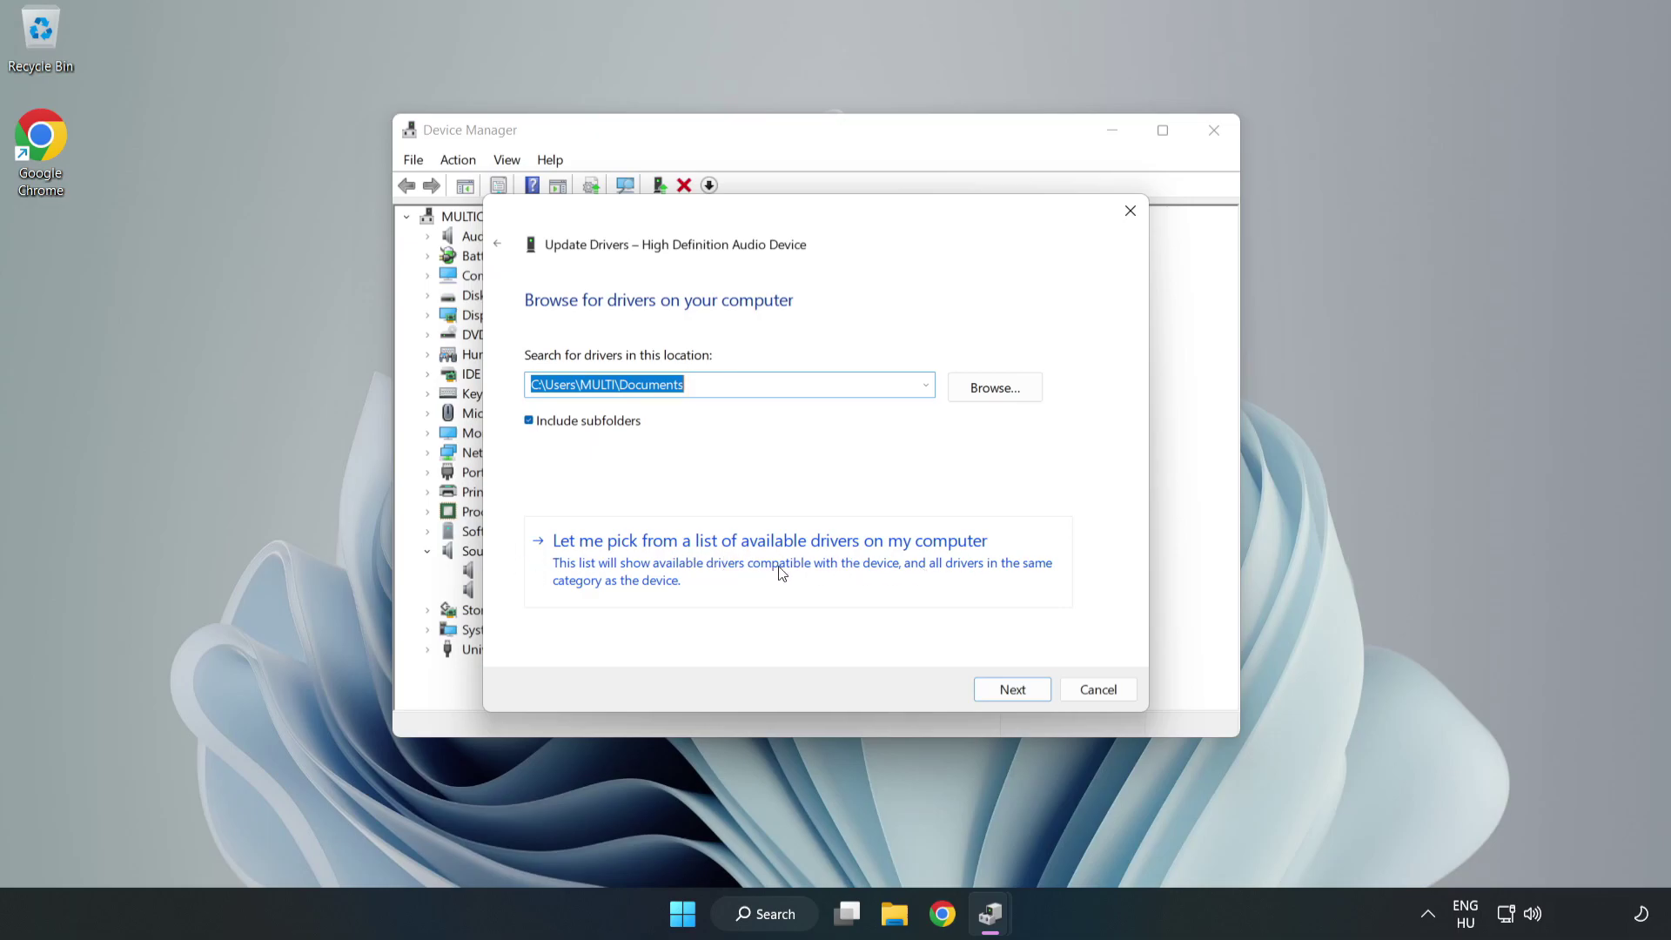
click(871, 574)
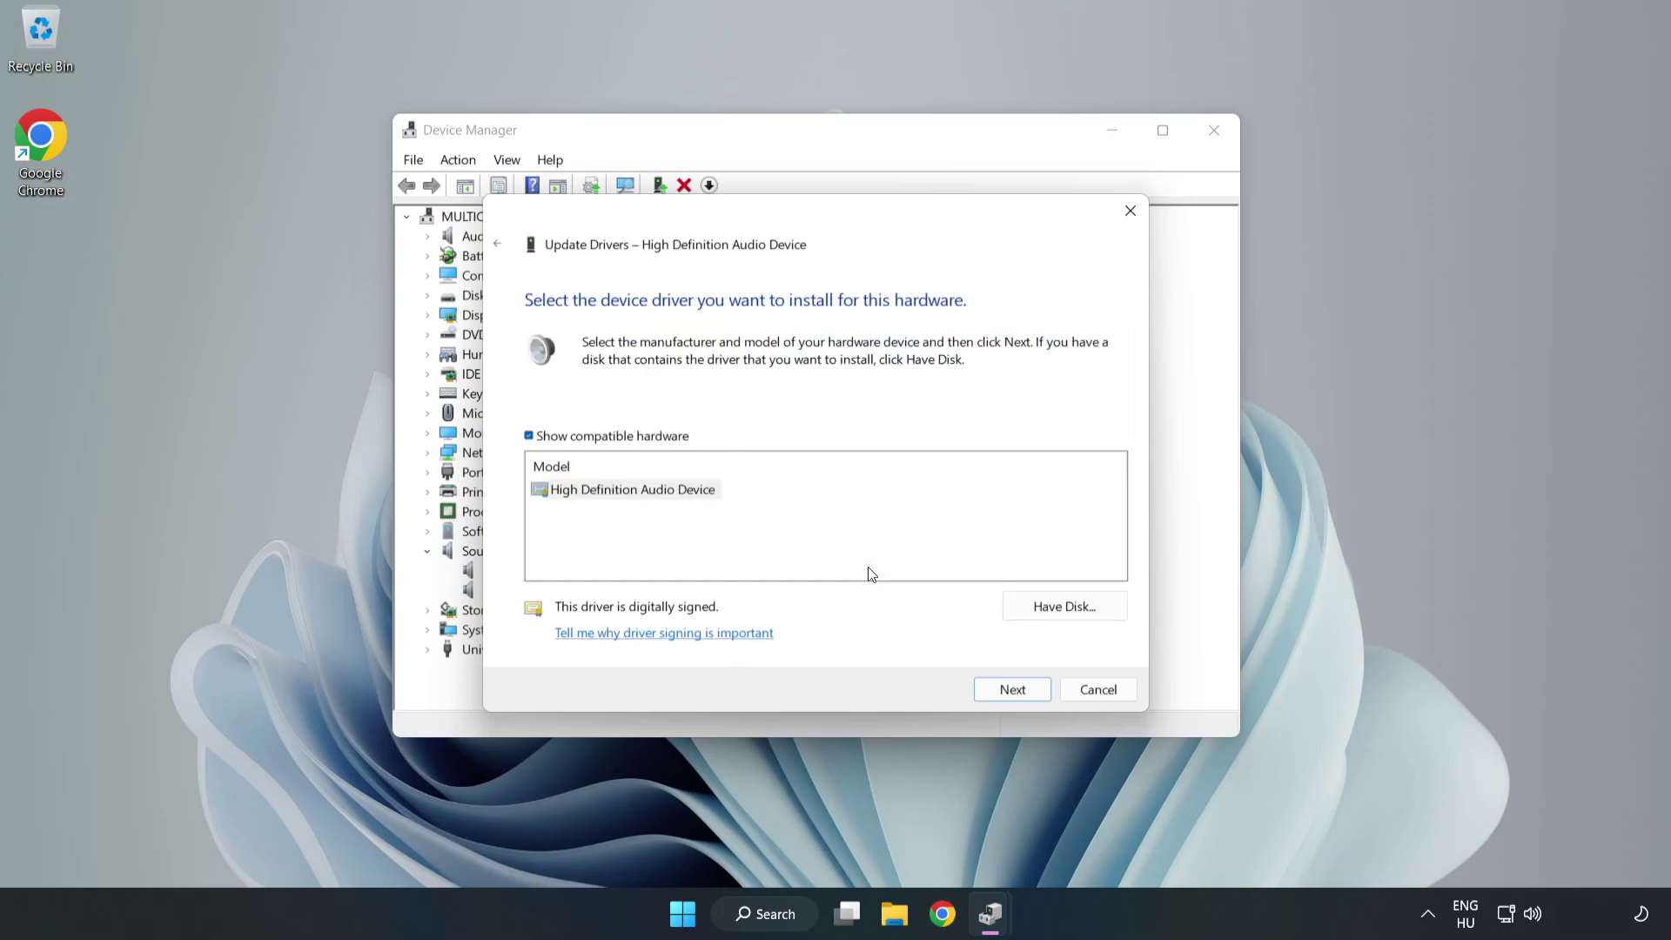
click(560, 493)
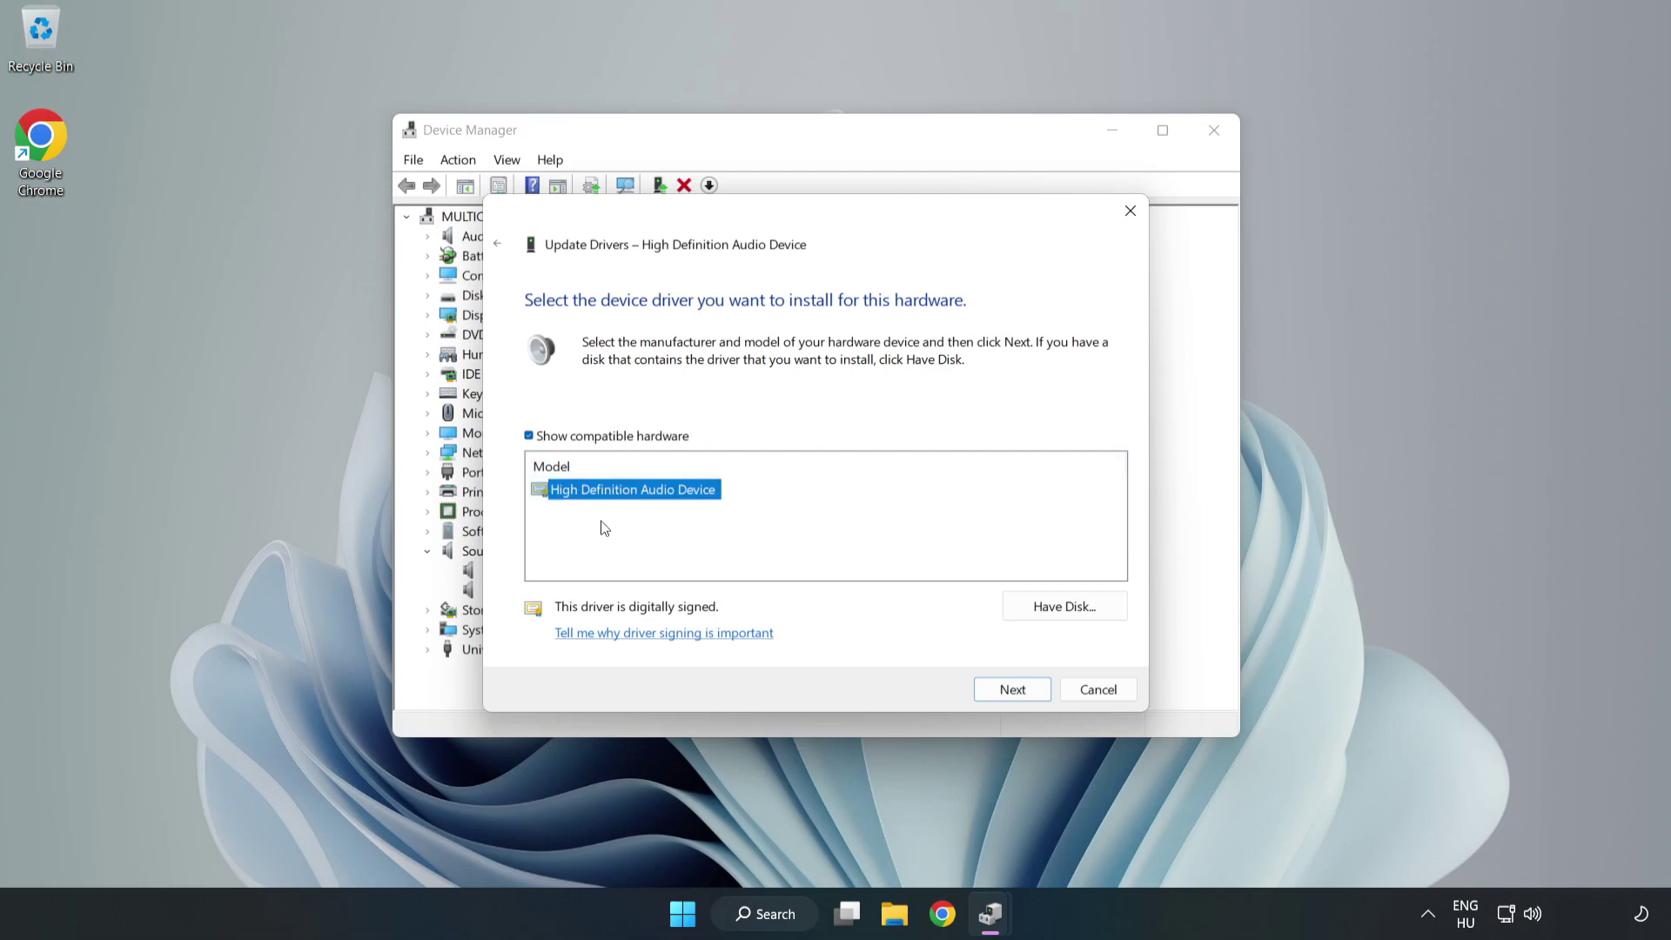
click(1012, 692)
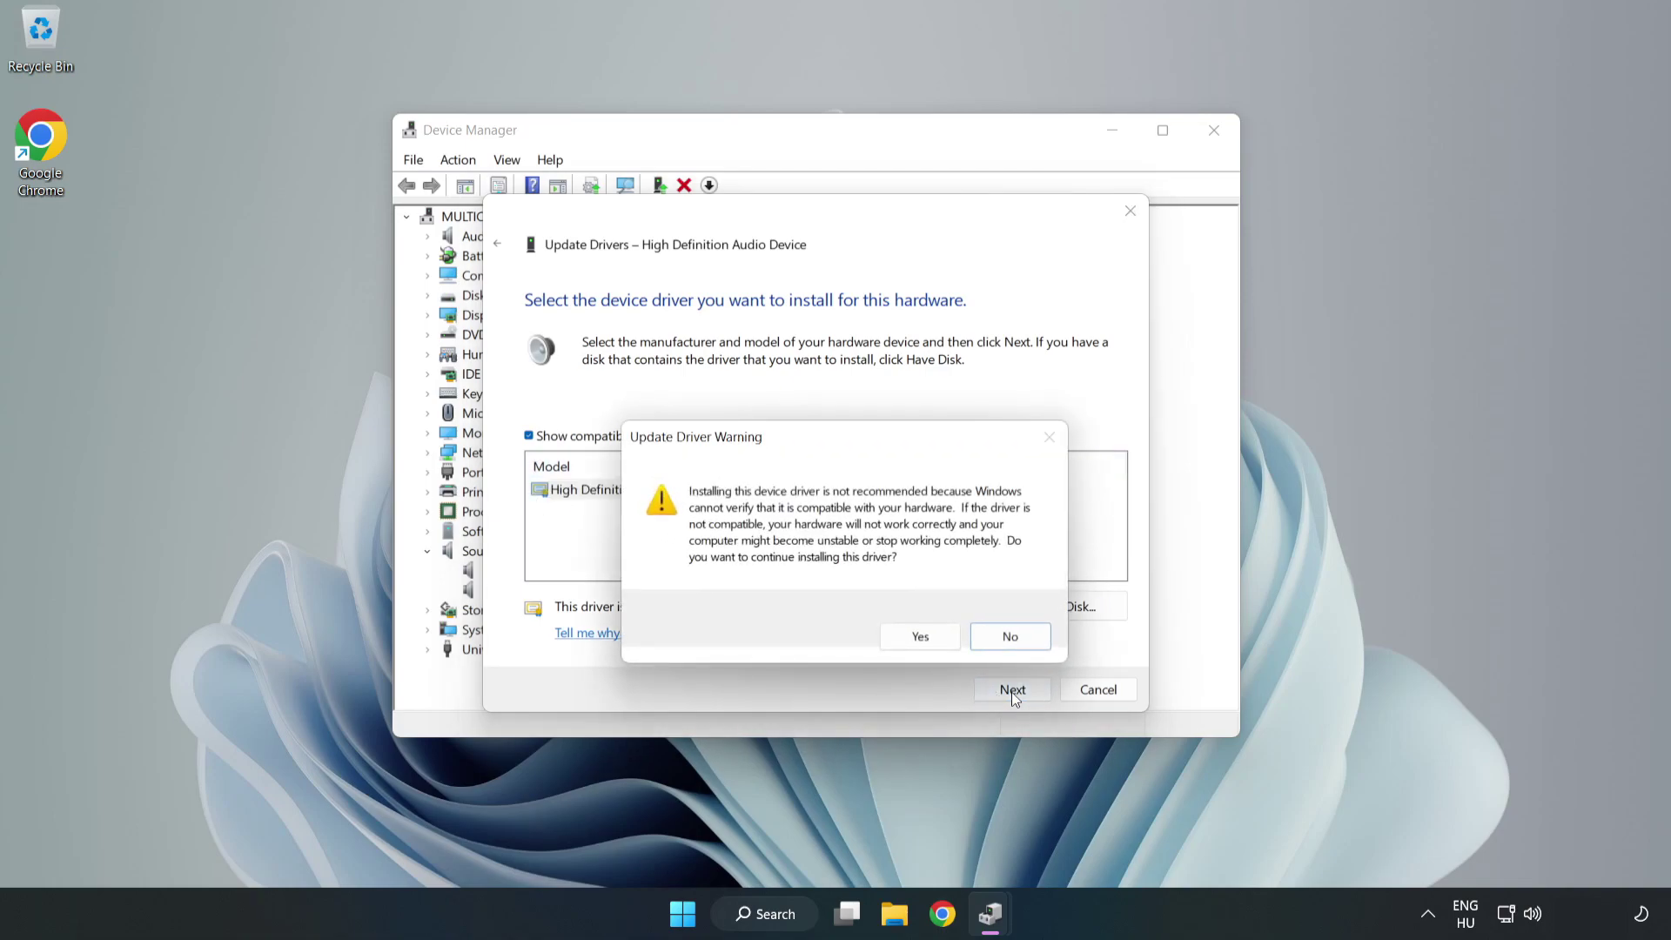
click(926, 643)
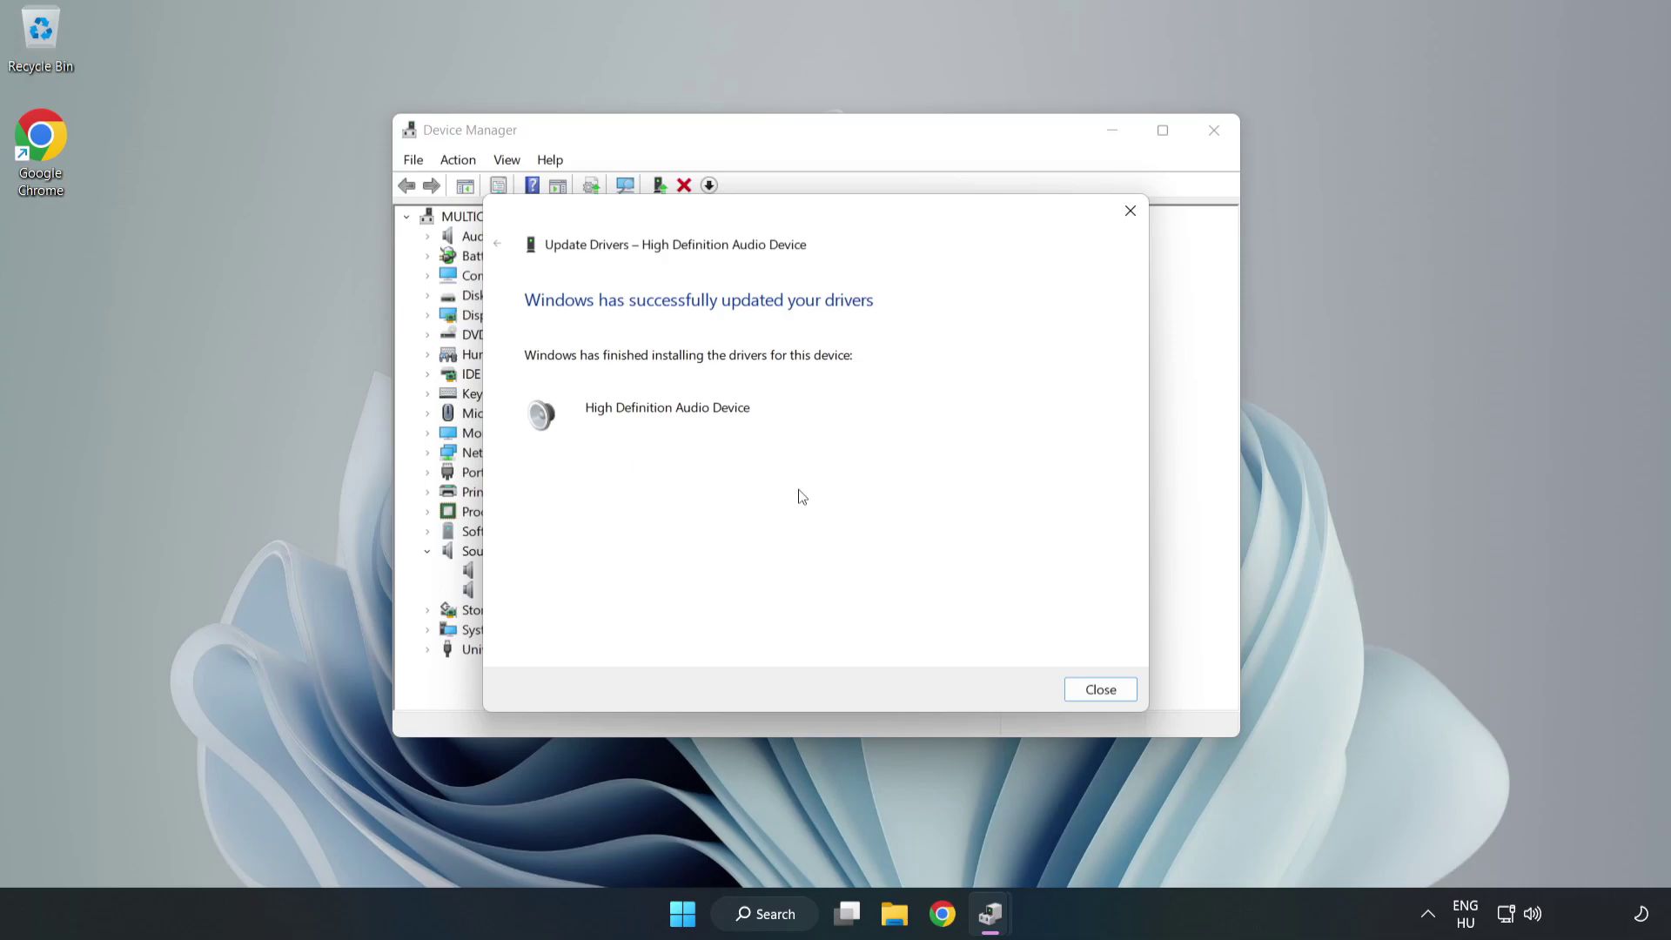
click(1100, 690)
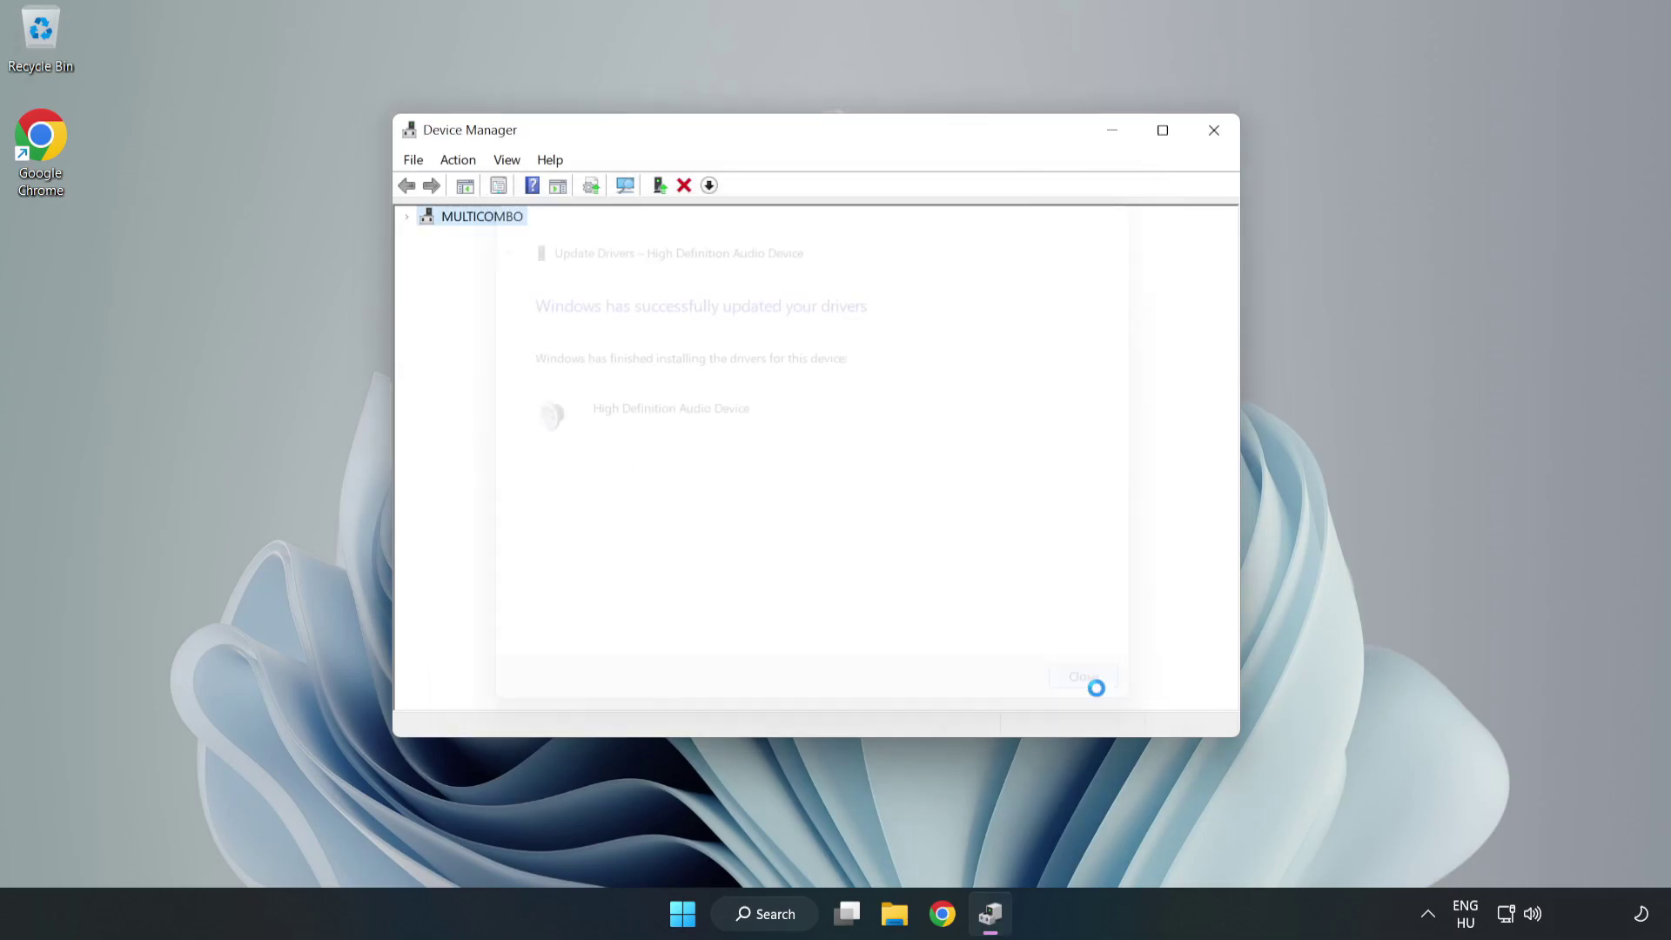
Step: Close Device Manager, restart from Start, then launch the sound problems troubleshooter
click(1212, 131)
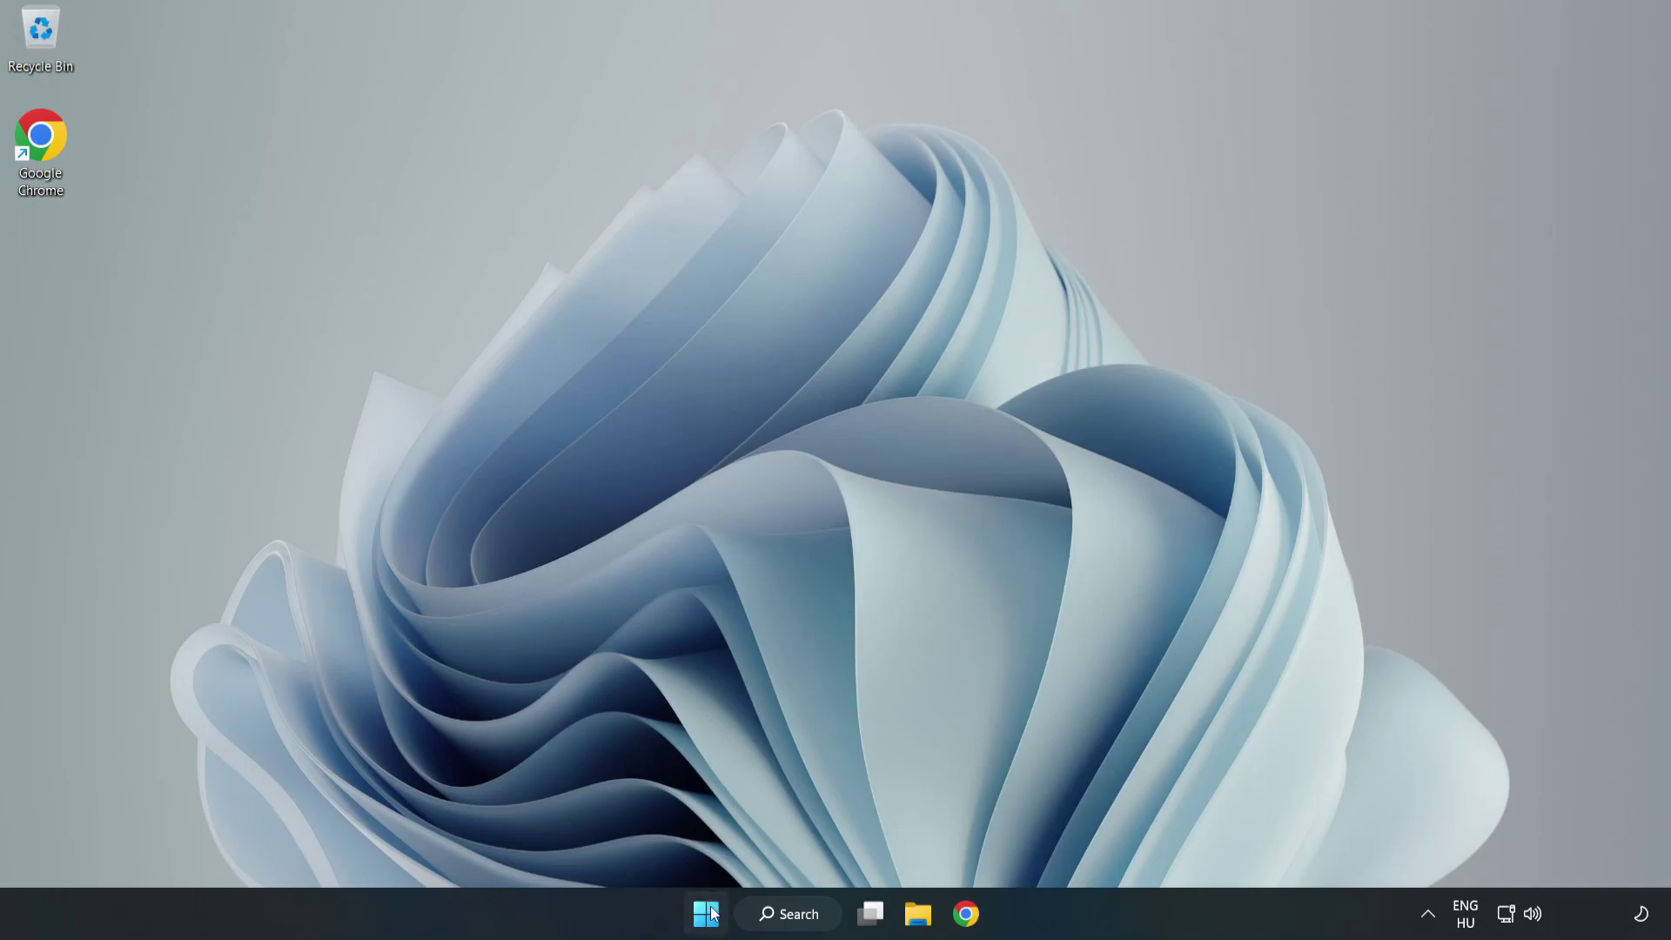
click(712, 912)
click(1105, 838)
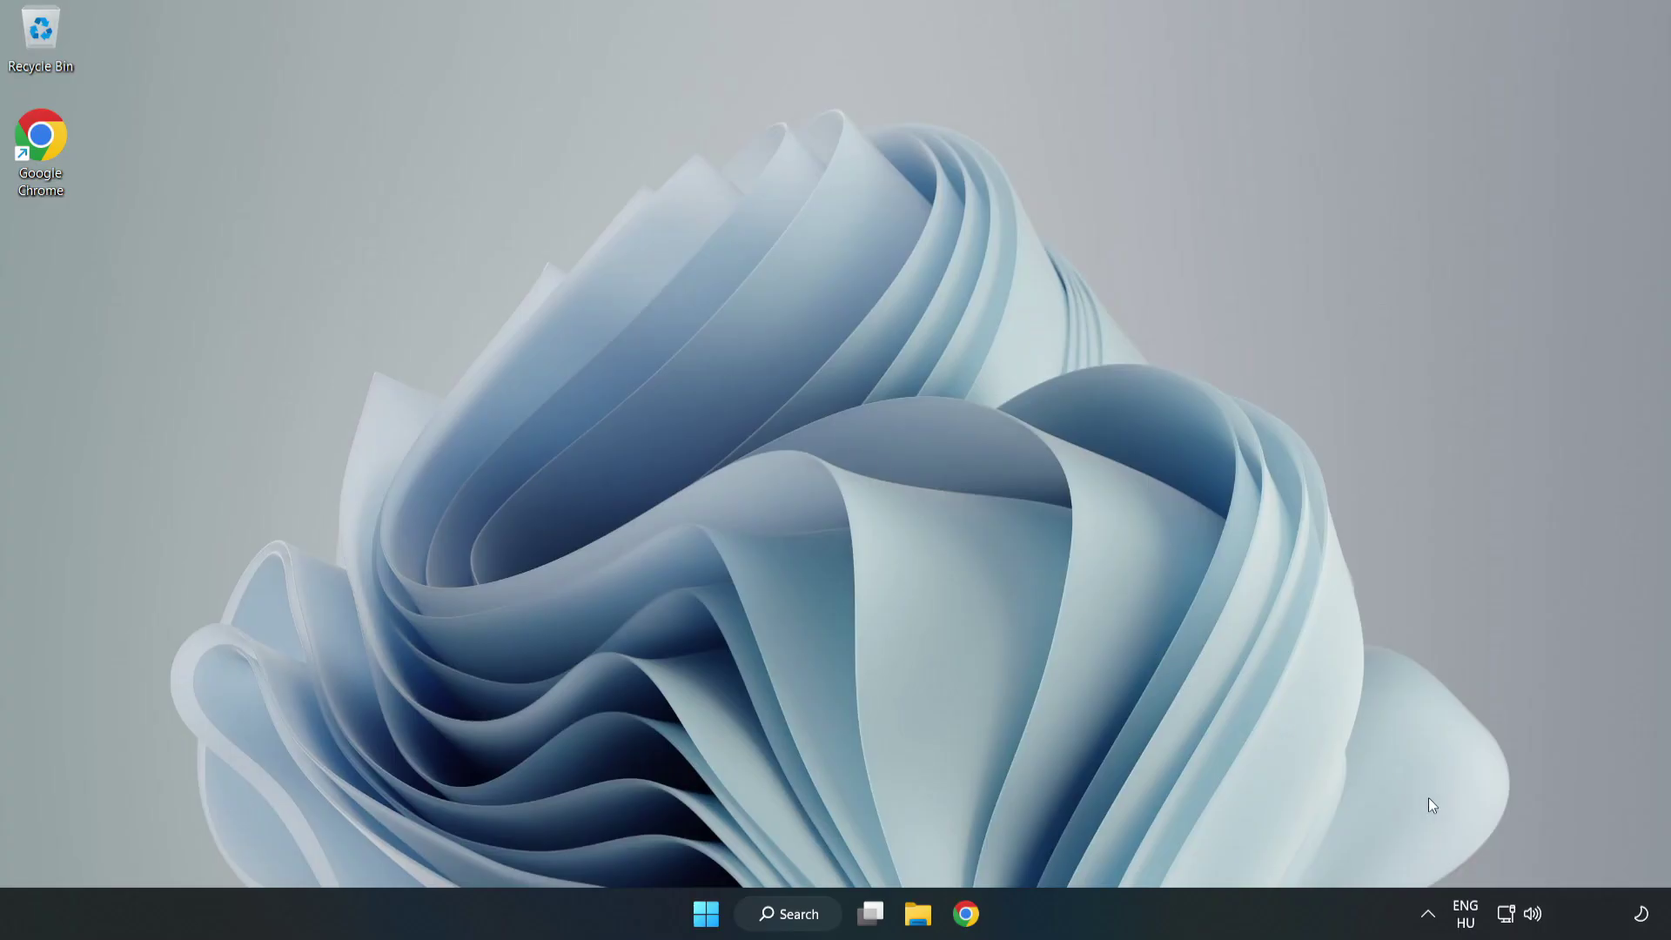
right_click(1537, 916)
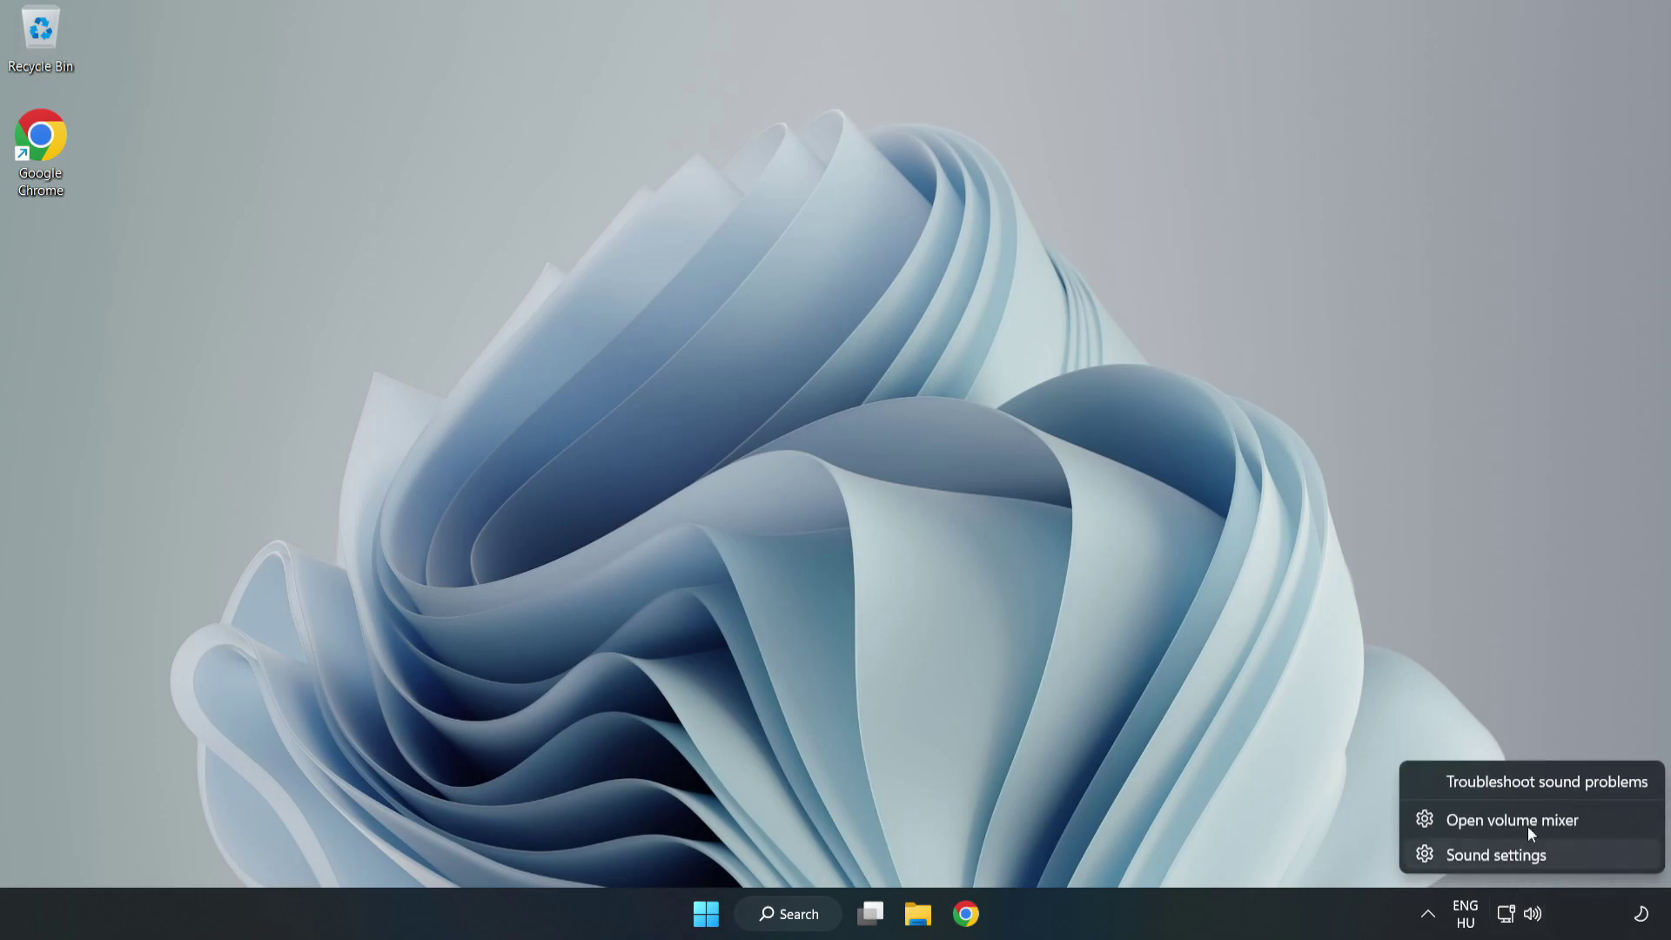
click(1509, 782)
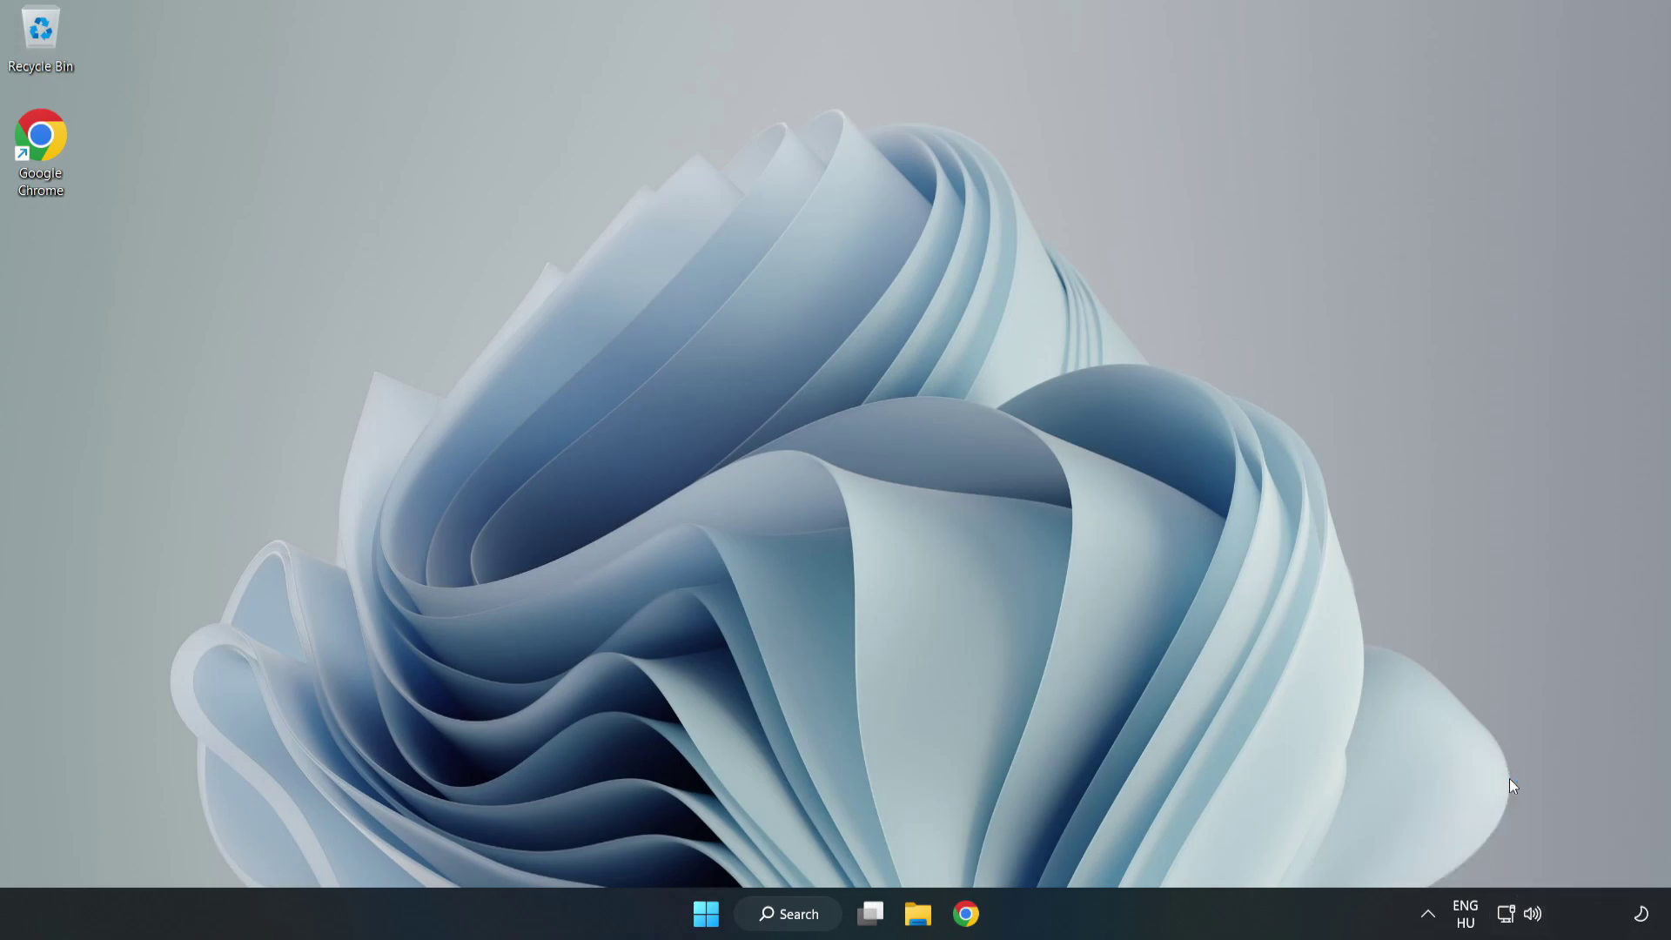